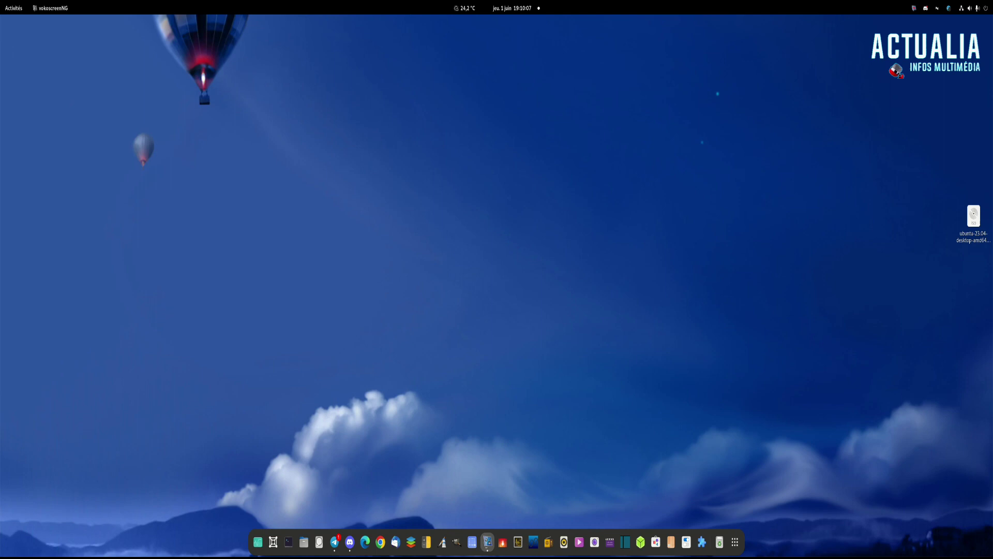
Open the extension manager, move its window away from the screen corner and look through all installed extensions.
{"action": "left_click", "coordinate": [702, 542]}
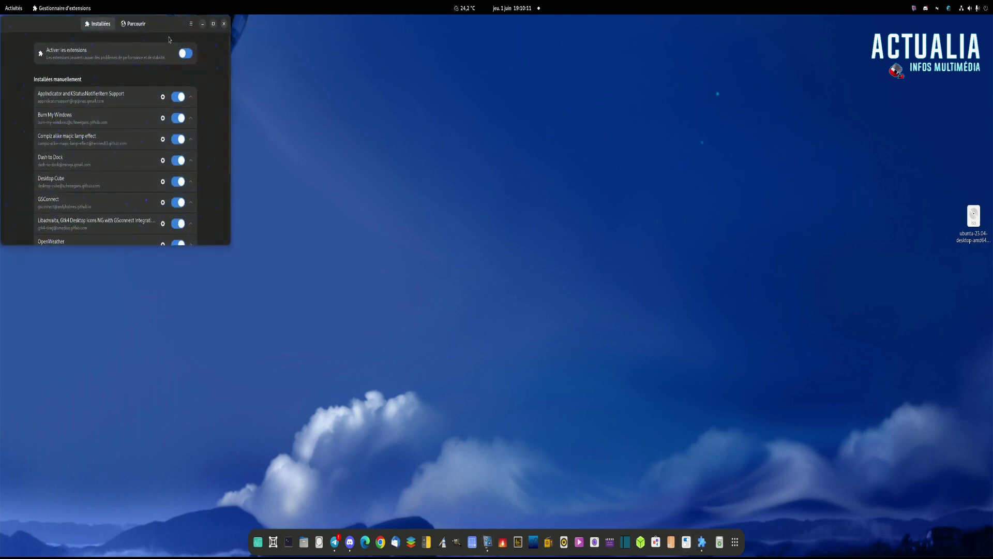
{"action": "left_click_drag", "start_coordinate": [177, 35], "coordinate": [466, 82]}
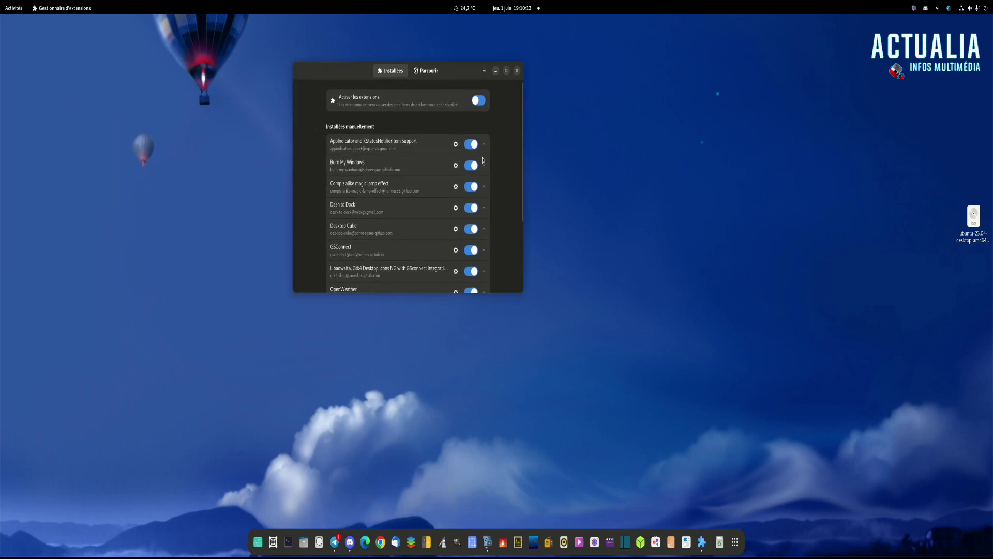
{"action": "scroll", "coordinate": [507, 224], "scroll_direction": "down", "scroll_amount": 5}
{"action": "scroll", "coordinate": [507, 223], "scroll_direction": "up", "scroll_amount": 5}
{"action": "scroll", "coordinate": [507, 222], "scroll_direction": "down", "scroll_amount": 5}
{"action": "left_click", "coordinate": [471, 273]}
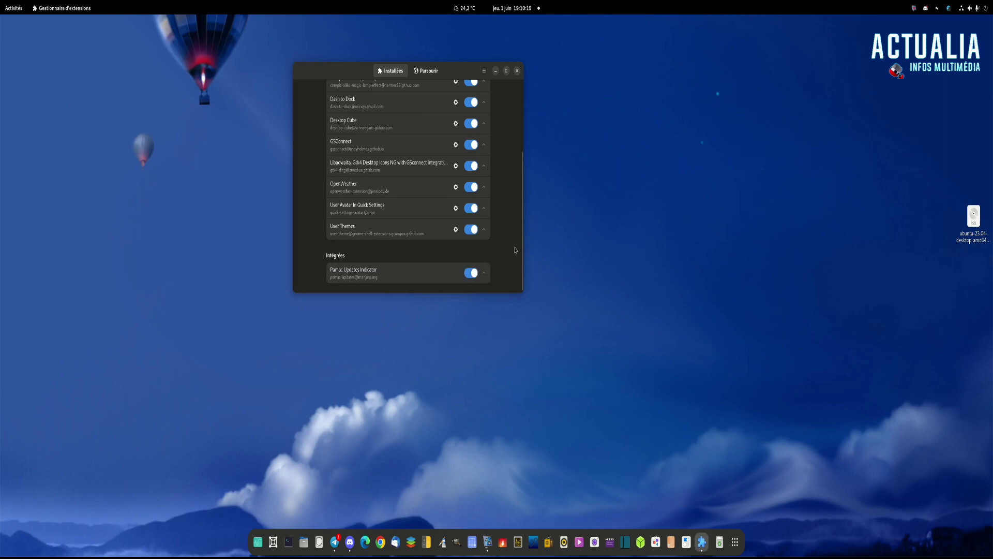
{"action": "scroll", "coordinate": [515, 250], "scroll_direction": "up", "scroll_amount": 5}
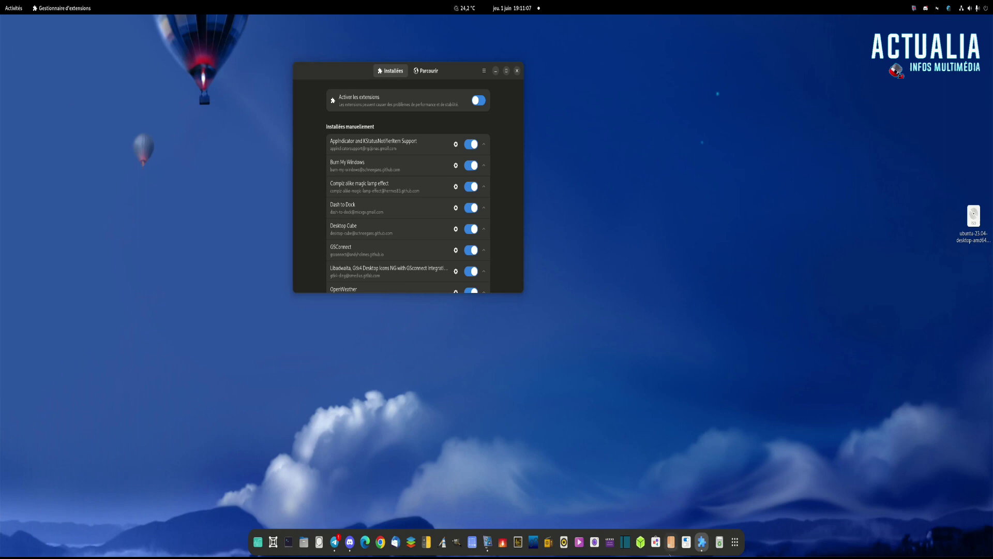
Open the software manager (Ajouter/supprimer des logiciels), search for the nitroshare package and close the window.
{"action": "left_click", "coordinate": [671, 543]}
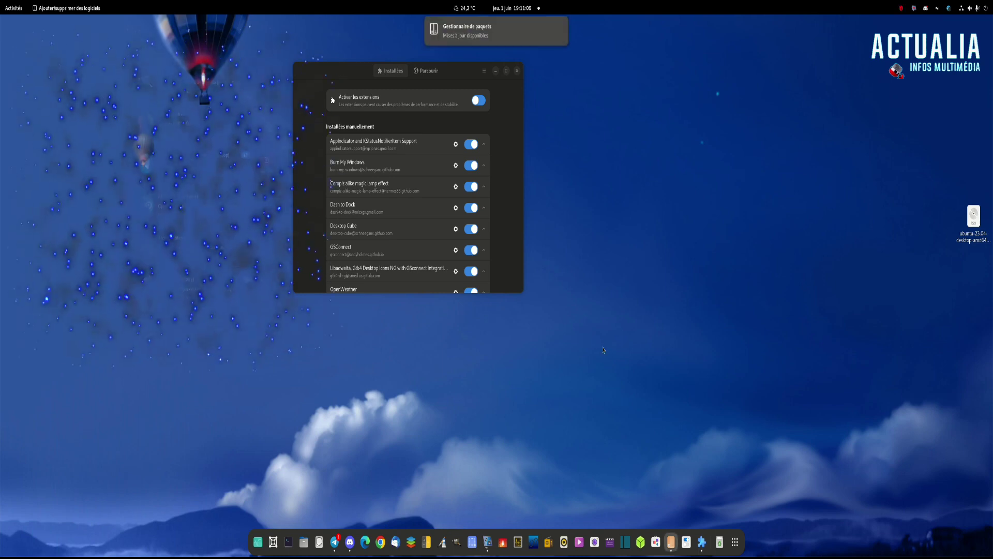
{"action": "left_click_drag", "start_coordinate": [245, 27], "coordinate": [518, 89]}
{"action": "key", "text": "ctrl+f"}
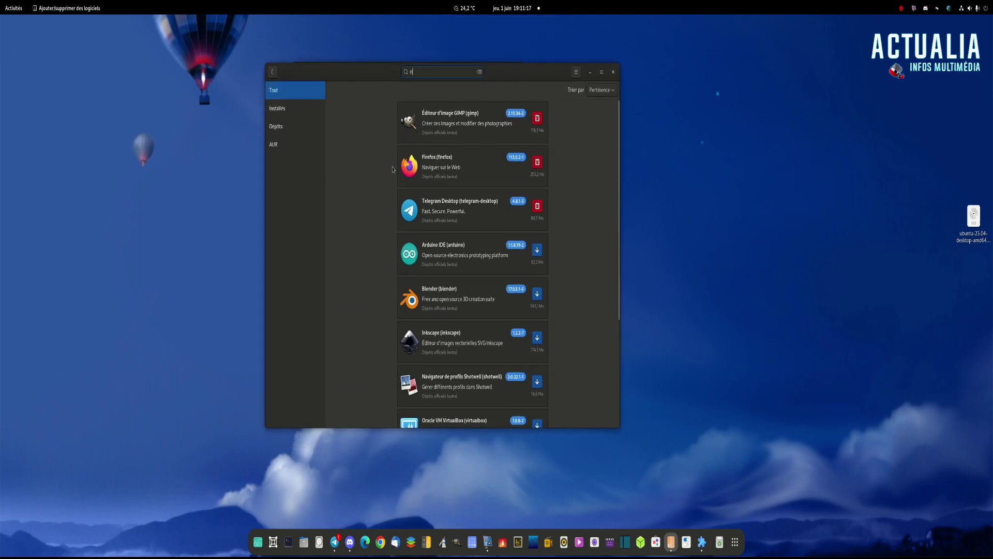
{"action": "type", "text": "nitroshare"}
{"action": "key", "text": "Return"}
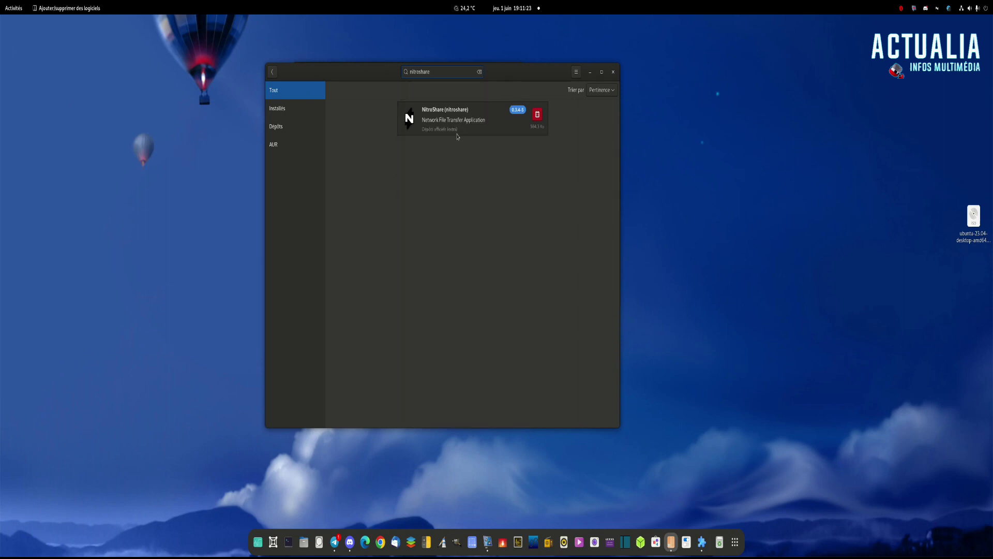
{"action": "left_click", "coordinate": [615, 73]}
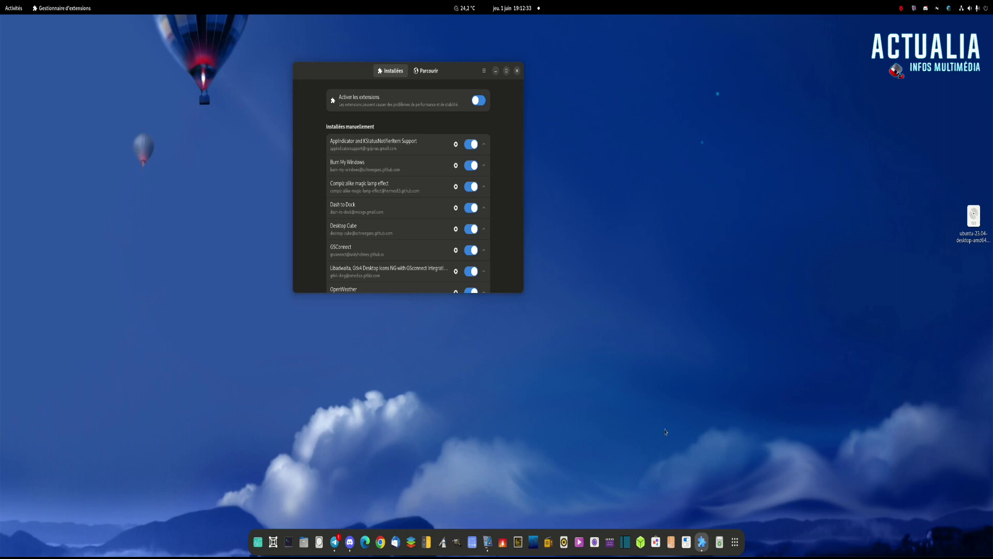
View NitroShare's general settings (Réglages) and close them with the options left as they are.
{"action": "left_click", "coordinate": [937, 8]}
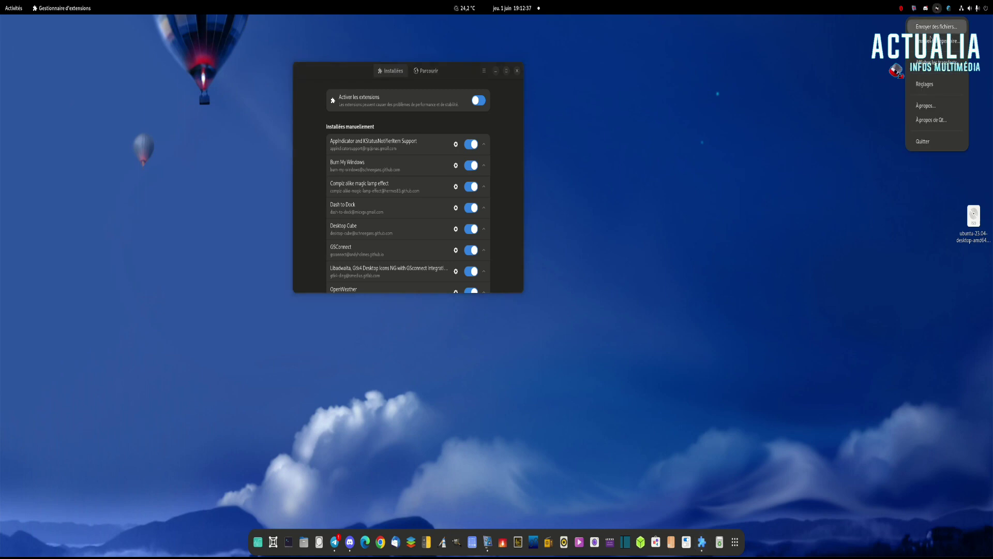
{"action": "left_click", "coordinate": [922, 84]}
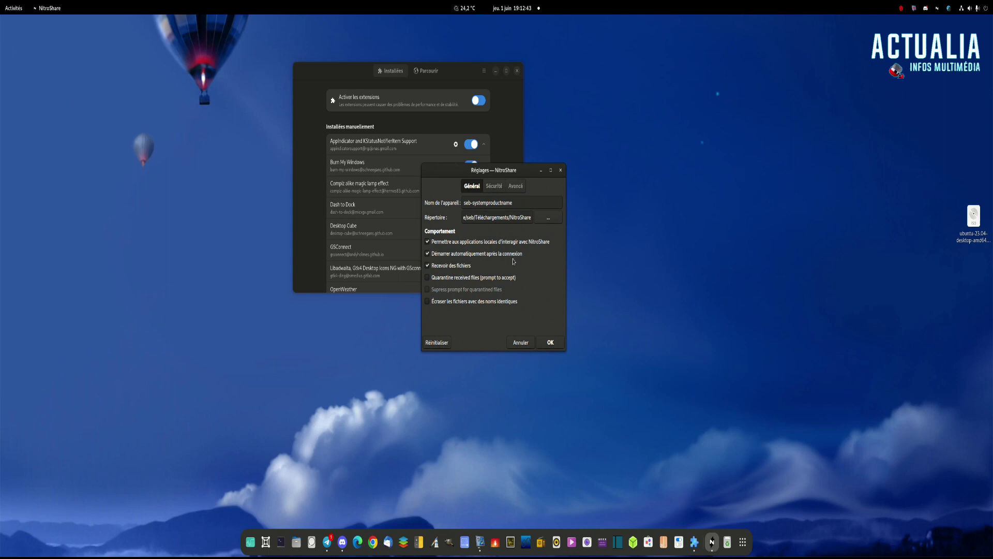
{"action": "left_click", "coordinate": [549, 342]}
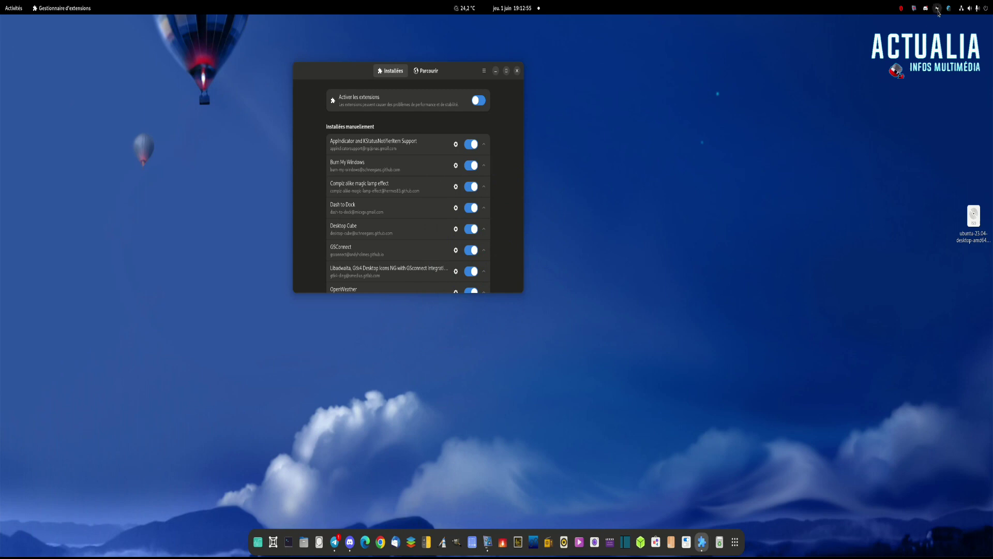
Bring up NitroShare's file selection for sending files (Envoyer des fichiers) and cancel it.
{"action": "left_click", "coordinate": [937, 9]}
{"action": "left_click", "coordinate": [934, 27]}
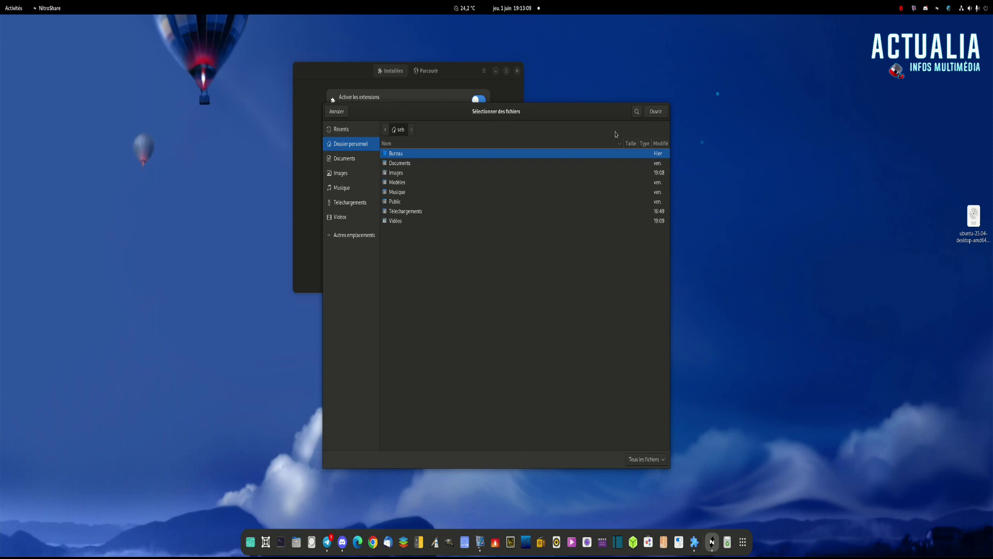
{"action": "left_click", "coordinate": [336, 111]}
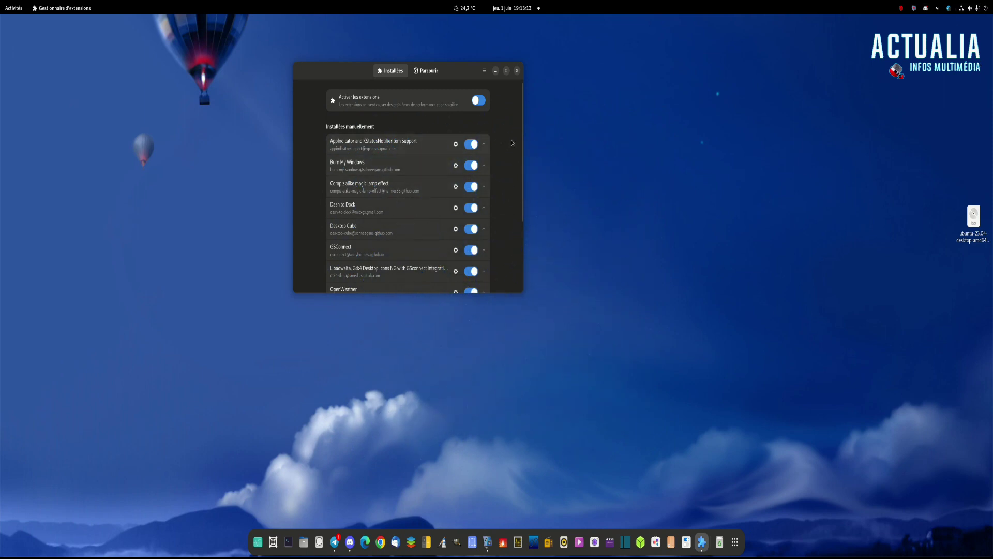
Switch the AppIndicator and KStatusNotifierItem Support extension off and back on.
{"action": "left_click", "coordinate": [468, 145]}
{"action": "left_click", "coordinate": [472, 144]}
Open a Files window, move it slightly and close it to demonstrate the Burn My Windows effect.
{"action": "left_click", "coordinate": [305, 542]}
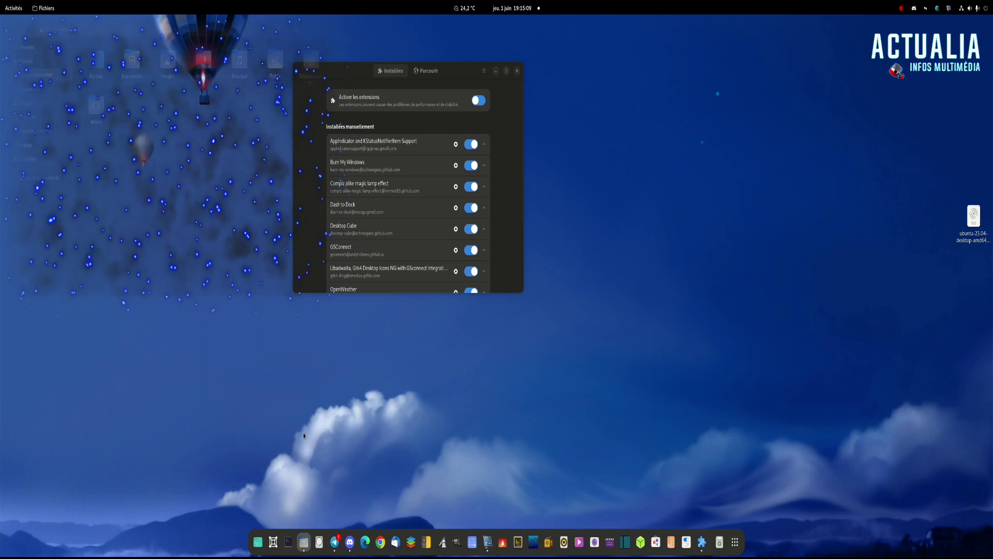
{"action": "left_click_drag", "start_coordinate": [273, 24], "coordinate": [348, 35]}
{"action": "left_click", "coordinate": [409, 33]}
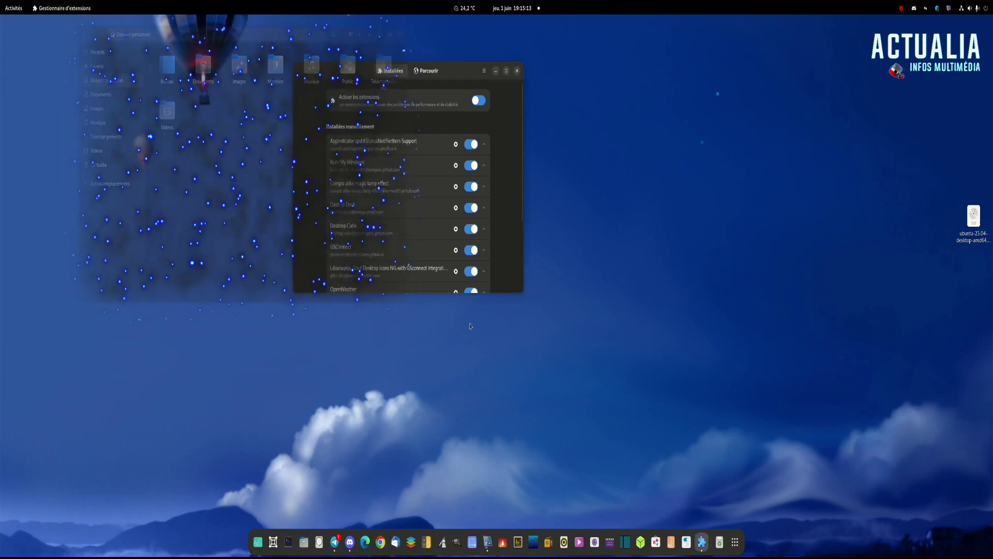
Reopen Files beside the extension manager, minimising and restoring it twice to demonstrate the magic lamp effect.
{"action": "left_click", "coordinate": [303, 543]}
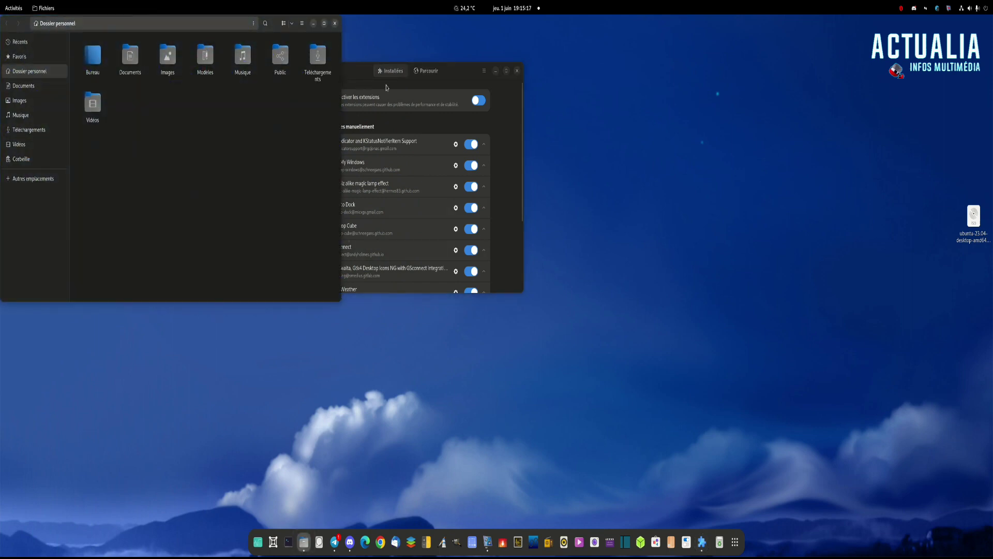
{"action": "left_click_drag", "start_coordinate": [457, 74], "coordinate": [603, 76]}
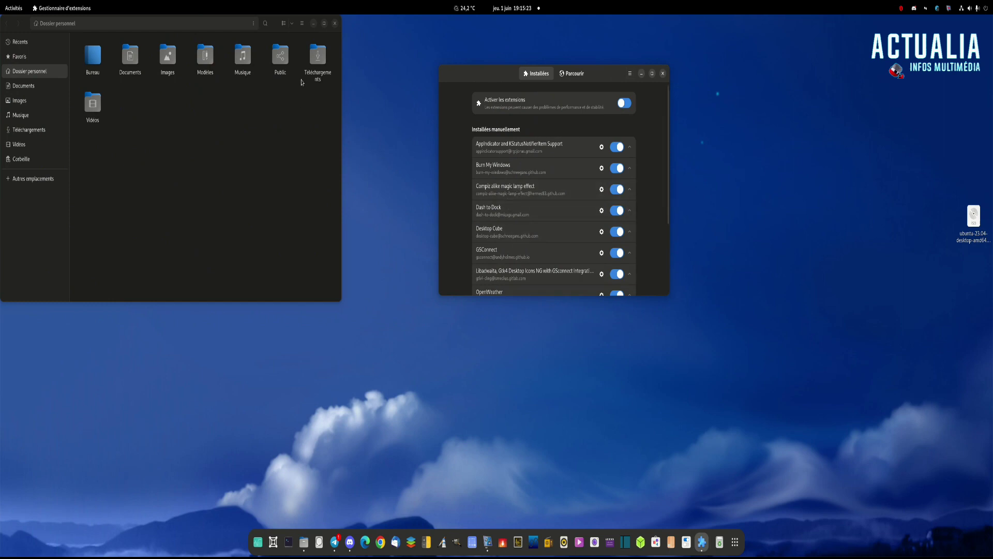
{"action": "left_click", "coordinate": [314, 23]}
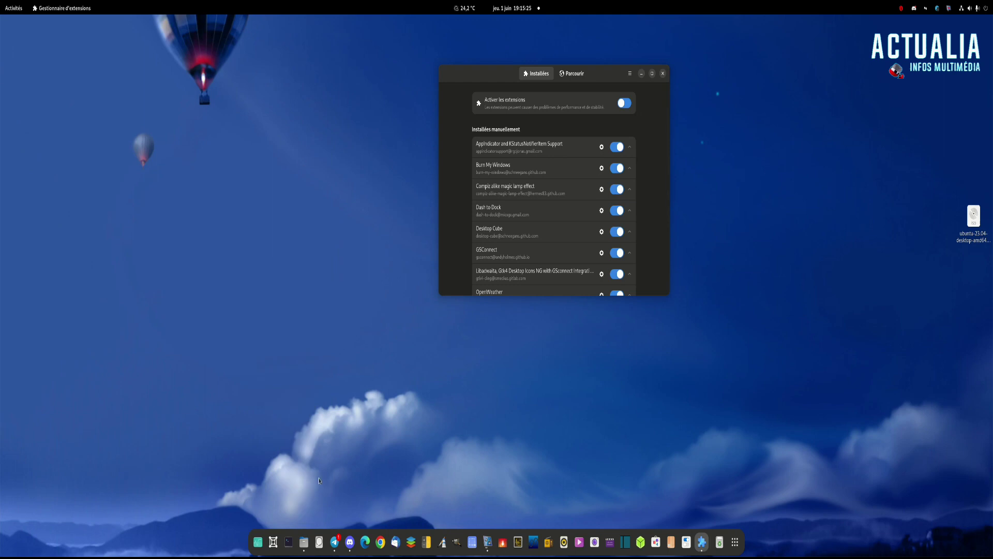
{"action": "left_click", "coordinate": [304, 543]}
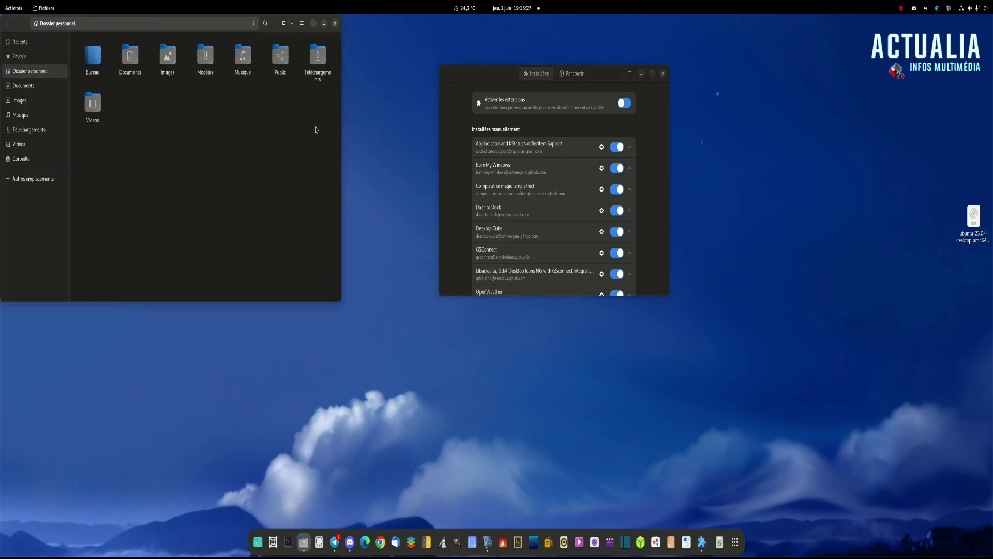
{"action": "left_click", "coordinate": [314, 23]}
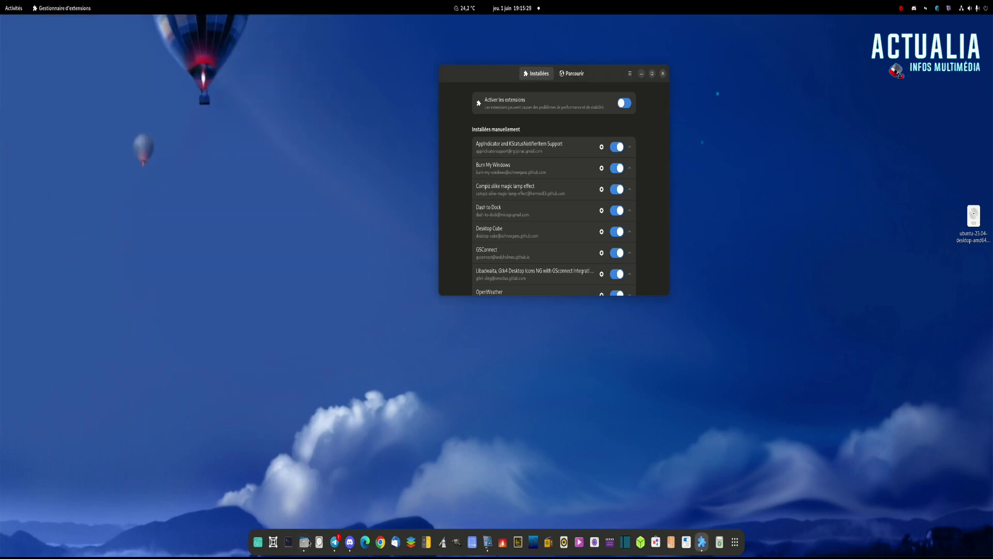
{"action": "left_click", "coordinate": [305, 542]}
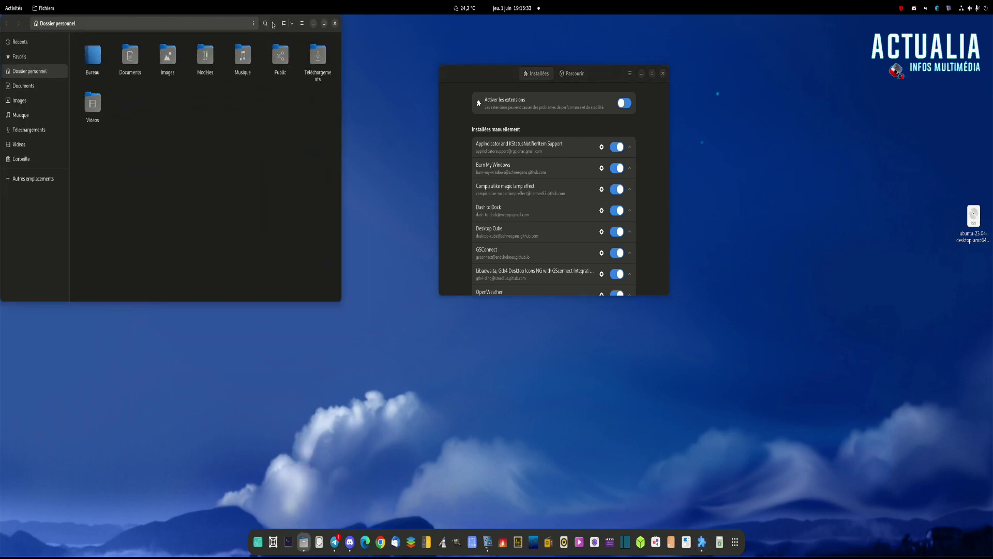
{"action": "left_click_drag", "start_coordinate": [273, 24], "coordinate": [307, 73]}
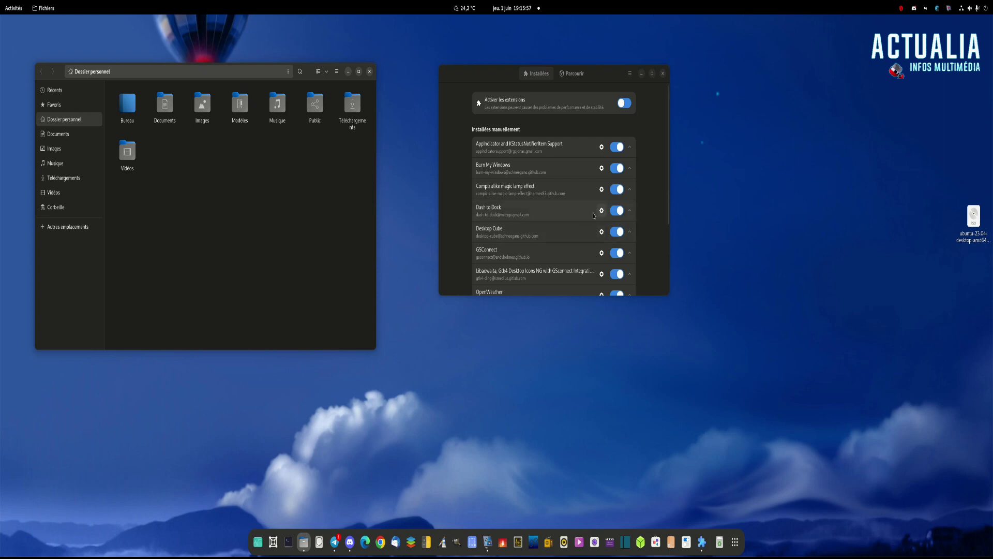
Turn off Dash to Dock, view the Activities overview without it, and turn the extension back on.
{"action": "left_click", "coordinate": [615, 214]}
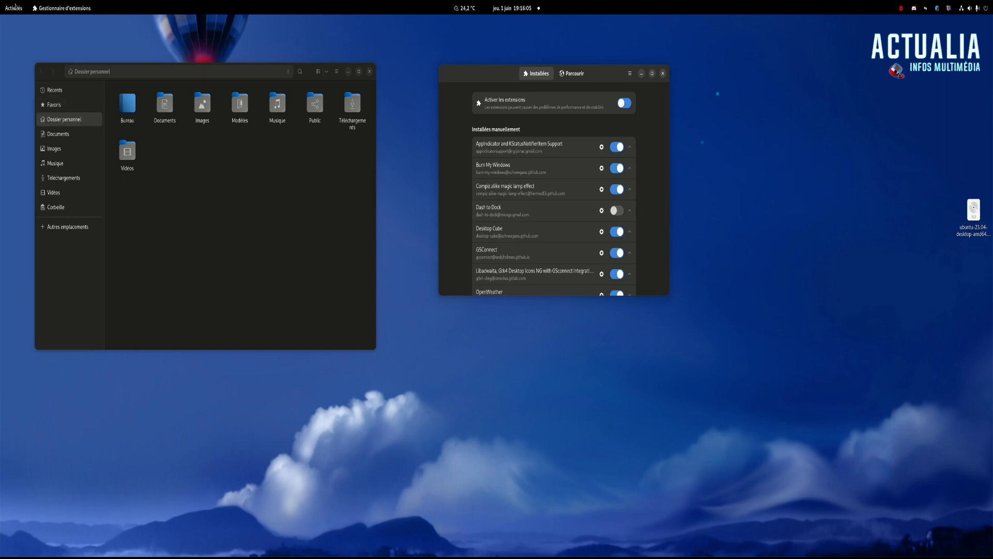
{"action": "left_click", "coordinate": [14, 8]}
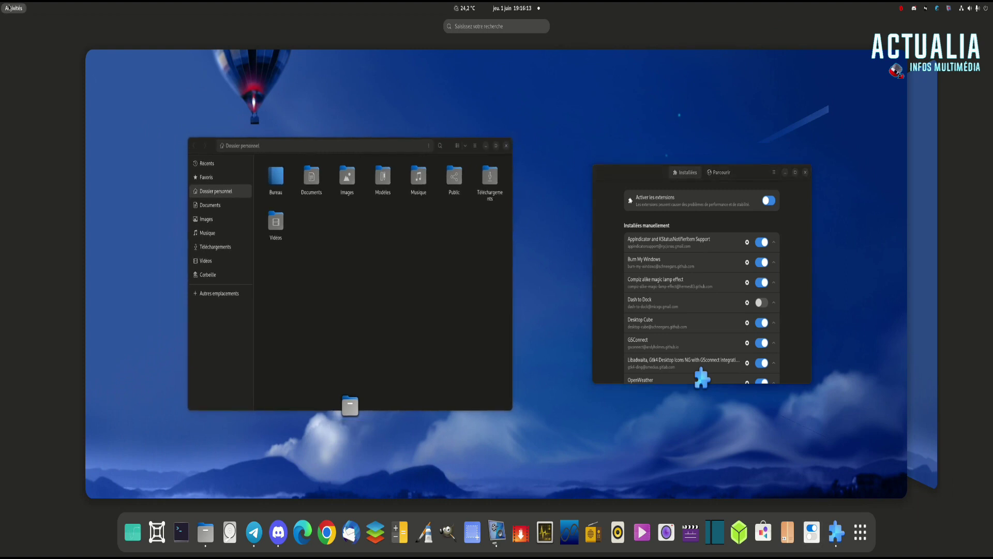
{"action": "left_click", "coordinate": [14, 9]}
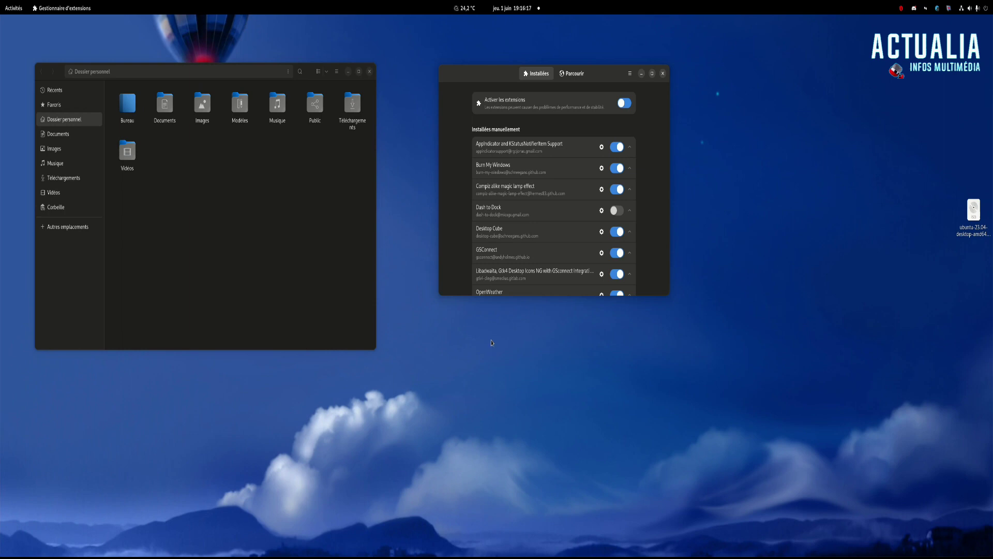
{"action": "left_click", "coordinate": [617, 210]}
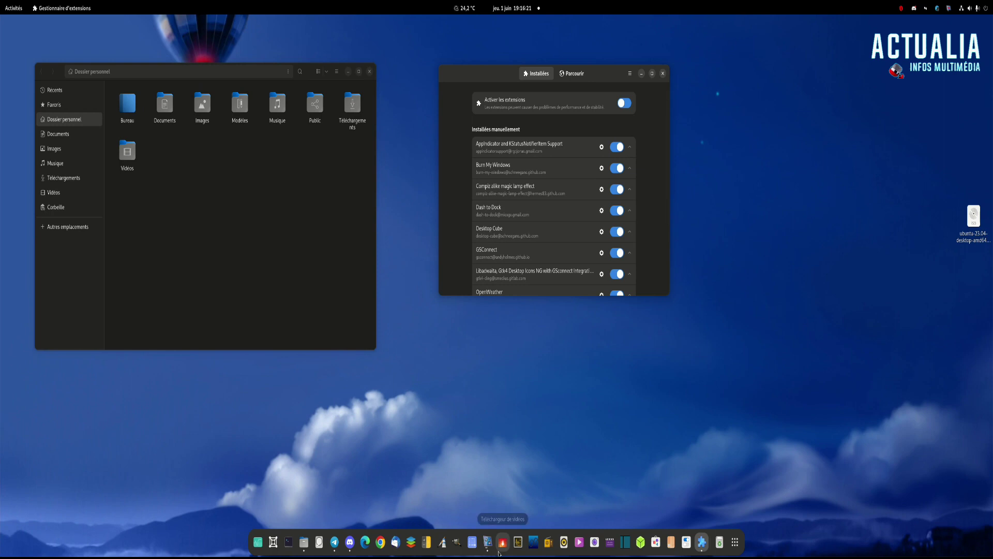
Switch the Compiz alike magic lamp effect extension off and back on.
{"action": "left_click", "coordinate": [617, 189]}
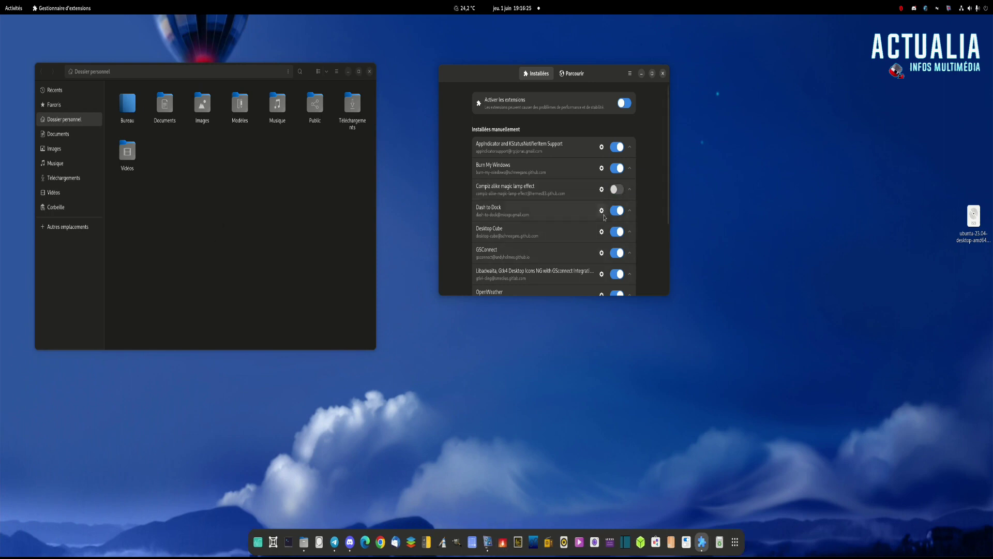
{"action": "left_click", "coordinate": [618, 191]}
With Dash to Dock disabled, launch the video downloader through the Activities overview, close it and re-enable the extension.
{"action": "left_click", "coordinate": [616, 213]}
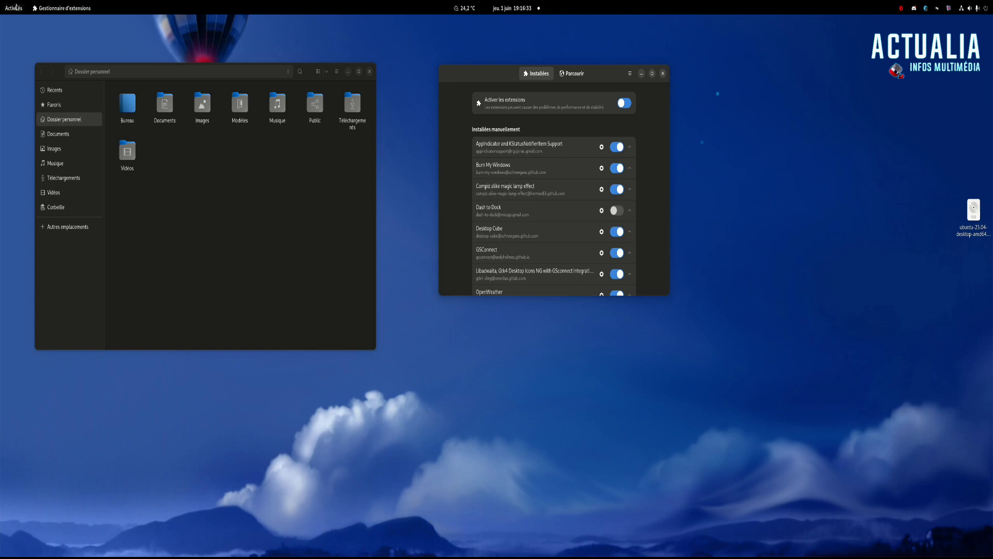
{"action": "left_click", "coordinate": [13, 8]}
{"action": "left_click", "coordinate": [521, 530]}
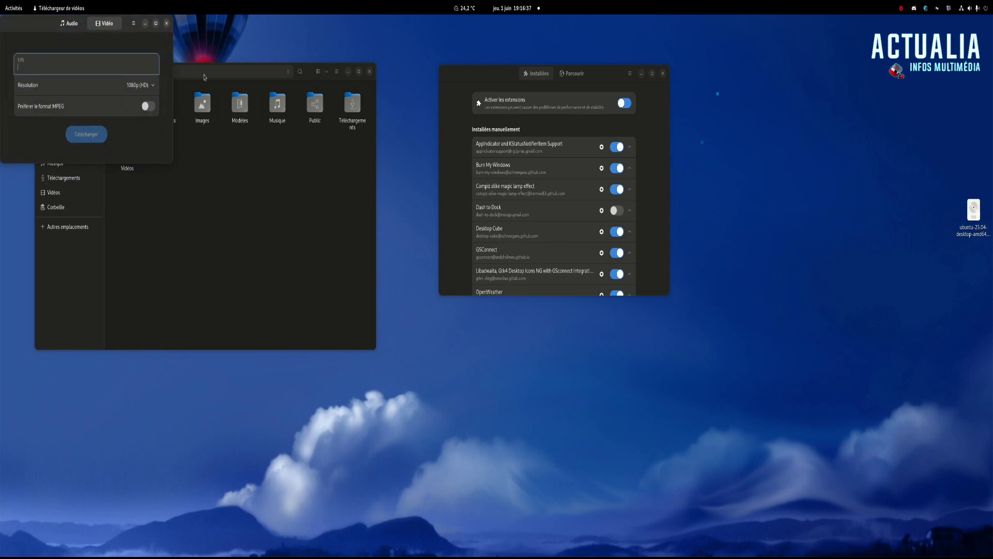
{"action": "left_click", "coordinate": [167, 25]}
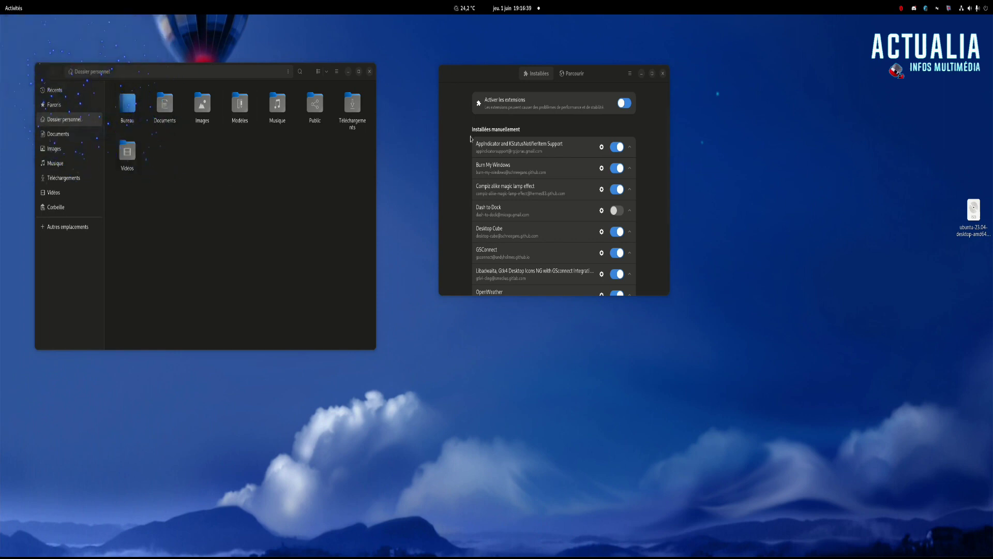
{"action": "left_click", "coordinate": [612, 210]}
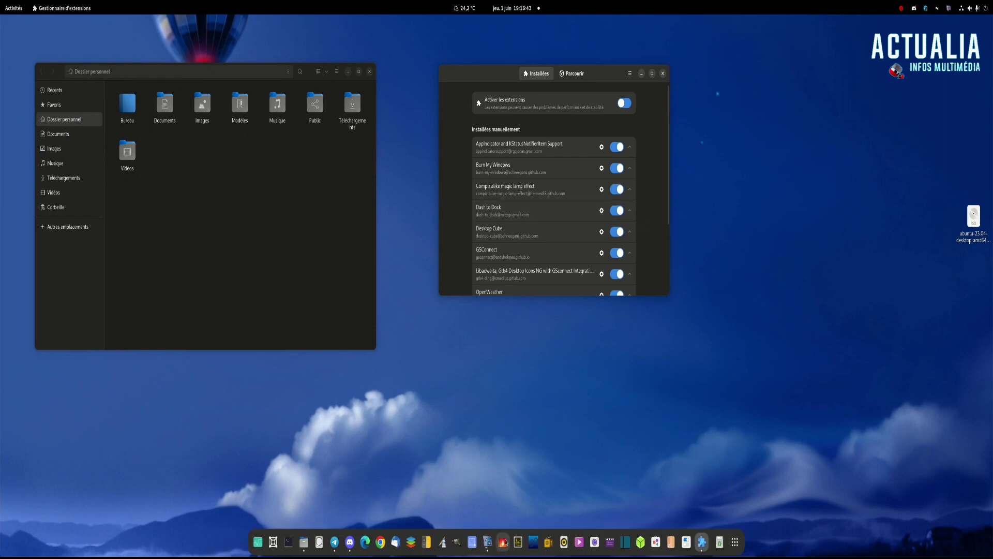
Launch the video downloader directly from the desktop without using the overview, and close it.
{"action": "left_click", "coordinate": [503, 541]}
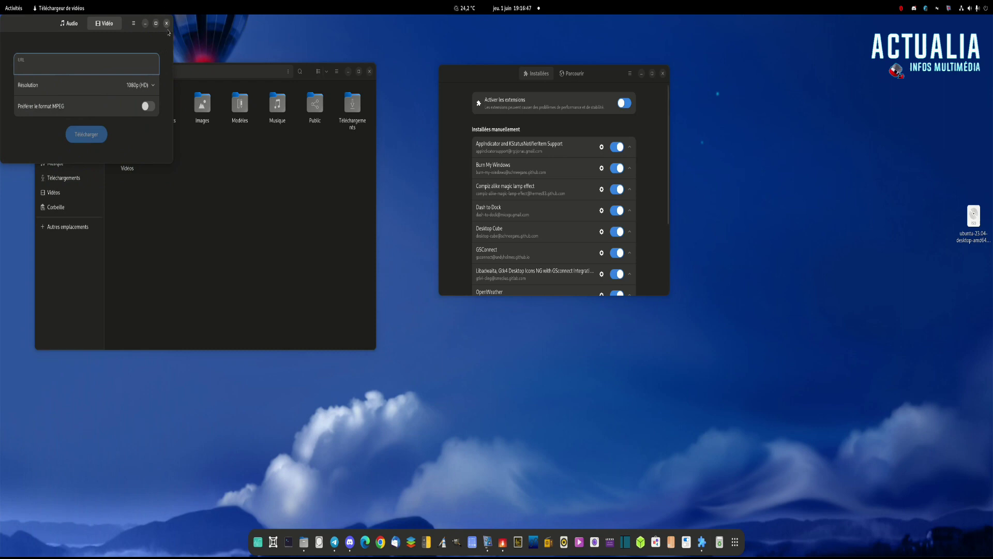
{"action": "left_click", "coordinate": [166, 23]}
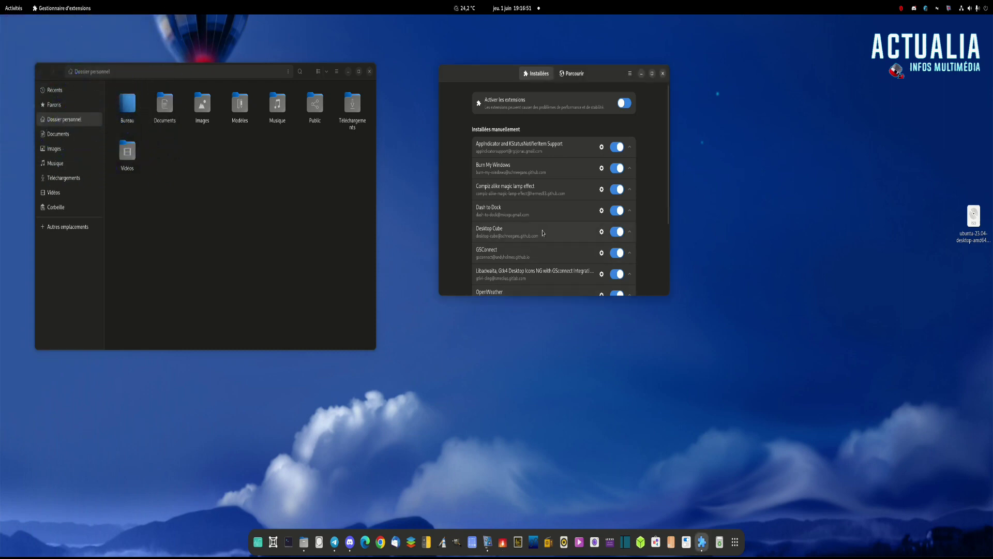
Rotate the desktop cube between workspaces in the Activities overview, and return to the workspace with the open windows.
{"action": "left_click", "coordinate": [14, 8]}
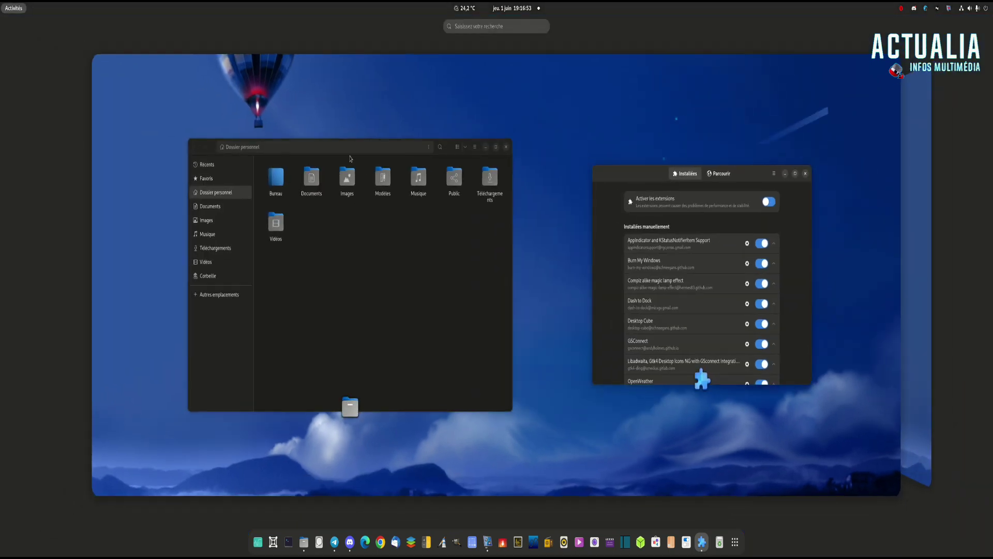
{"action": "left_click_drag", "start_coordinate": [569, 345], "coordinate": [336, 345]}
{"action": "left_click_drag", "start_coordinate": [31, 362], "coordinate": [292, 281]}
{"action": "left_click", "coordinate": [162, 191]}
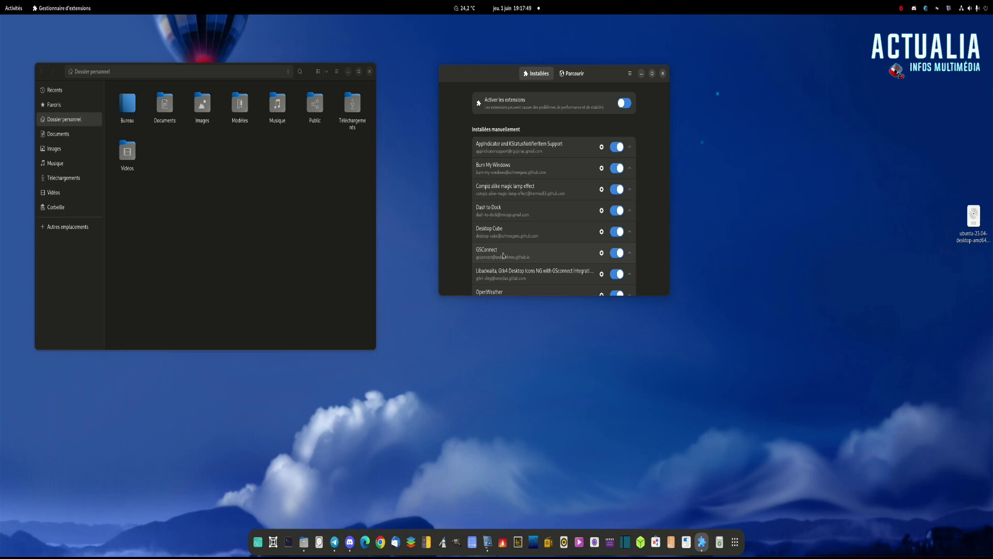
Display the current weather and forecast details provided by the OpenWeather extension, and close them.
{"action": "scroll", "coordinate": [503, 255], "scroll_direction": "down", "scroll_amount": 3}
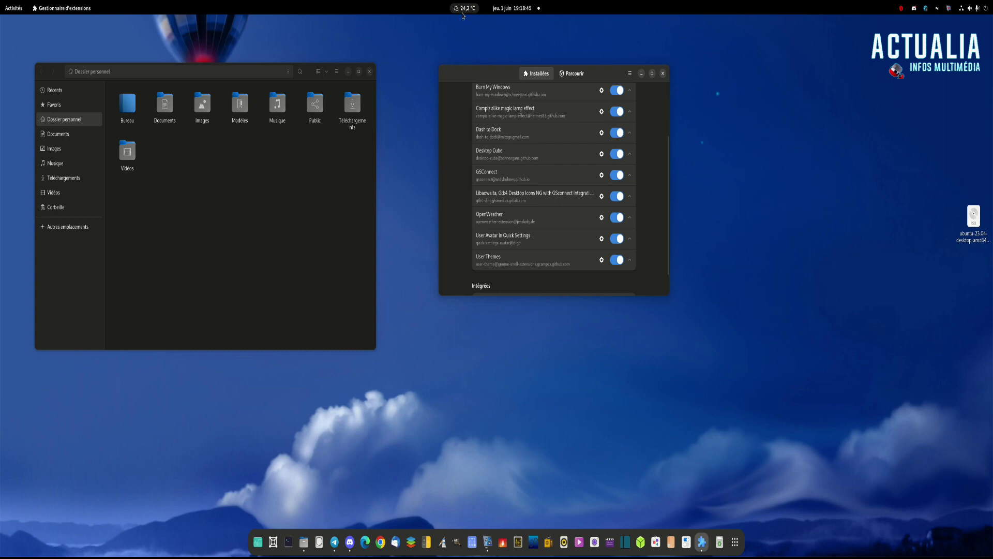
{"action": "left_click", "coordinate": [463, 9]}
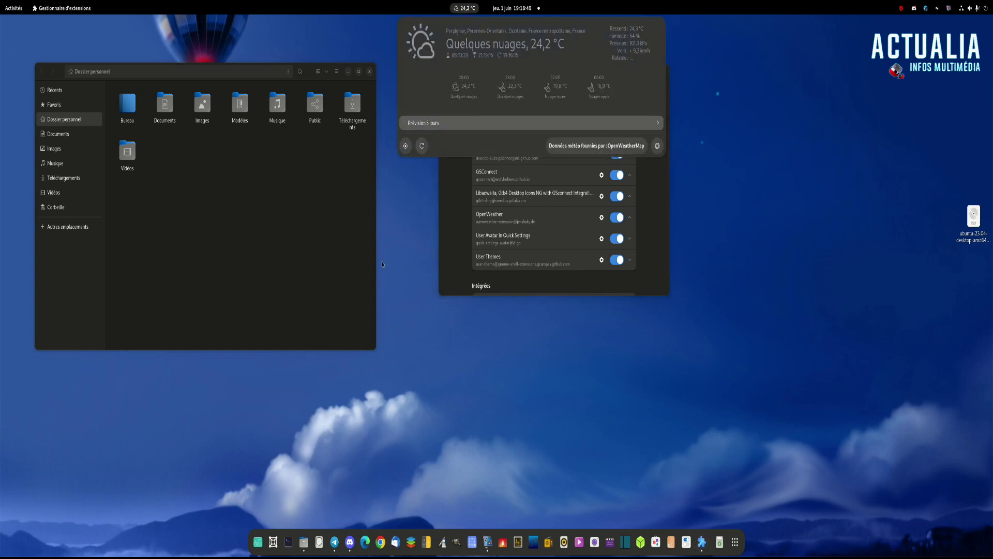
{"action": "left_click", "coordinate": [399, 236]}
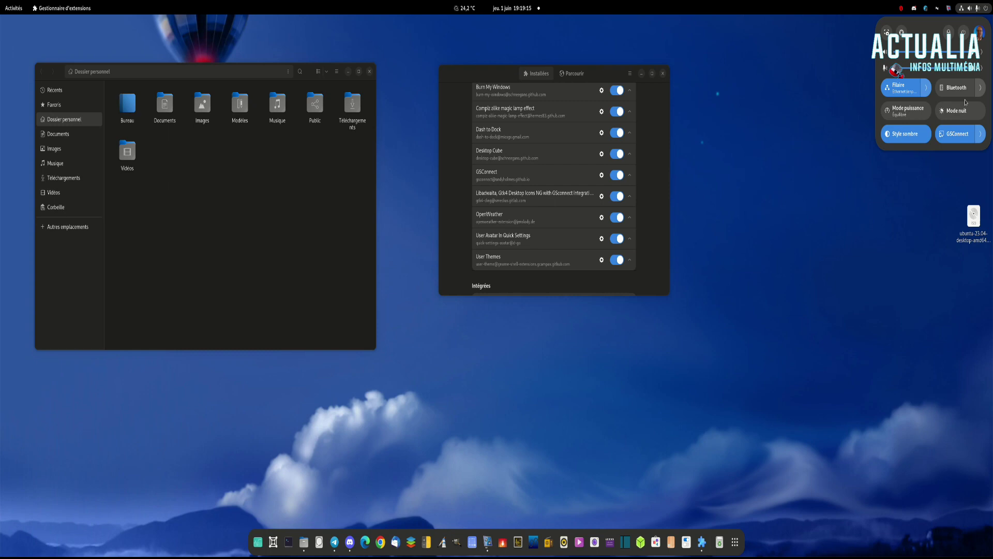
View the quick settings with the user avatar provided by the User Avatar In Quick Settings extension, and close them.
{"action": "left_click", "coordinate": [784, 74]}
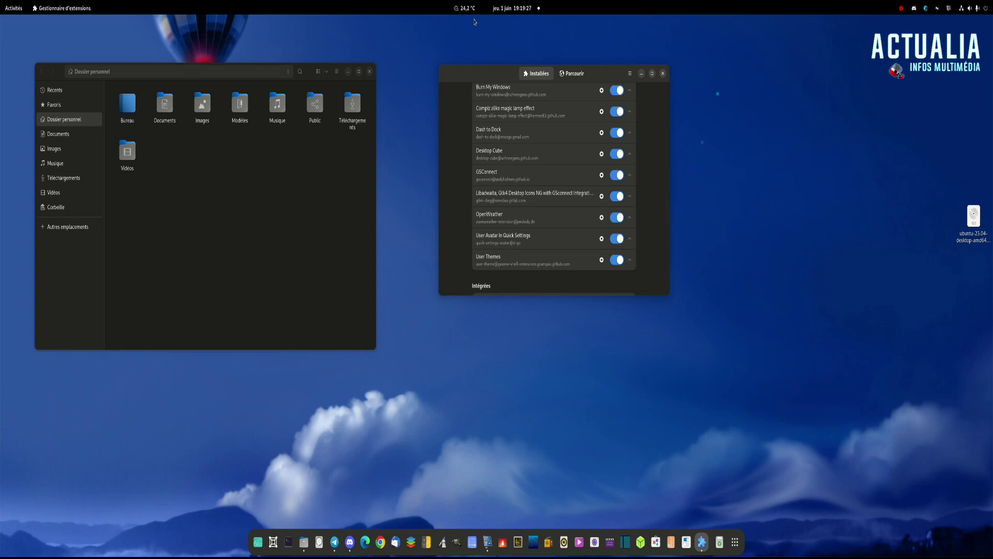
{"action": "left_click", "coordinate": [510, 13]}
{"action": "left_click", "coordinate": [509, 12]}
Expand the list of available updates from the Pamac Updates Indicator and open the package manager from it.
{"action": "scroll", "coordinate": [584, 241], "scroll_direction": "down", "scroll_amount": 1}
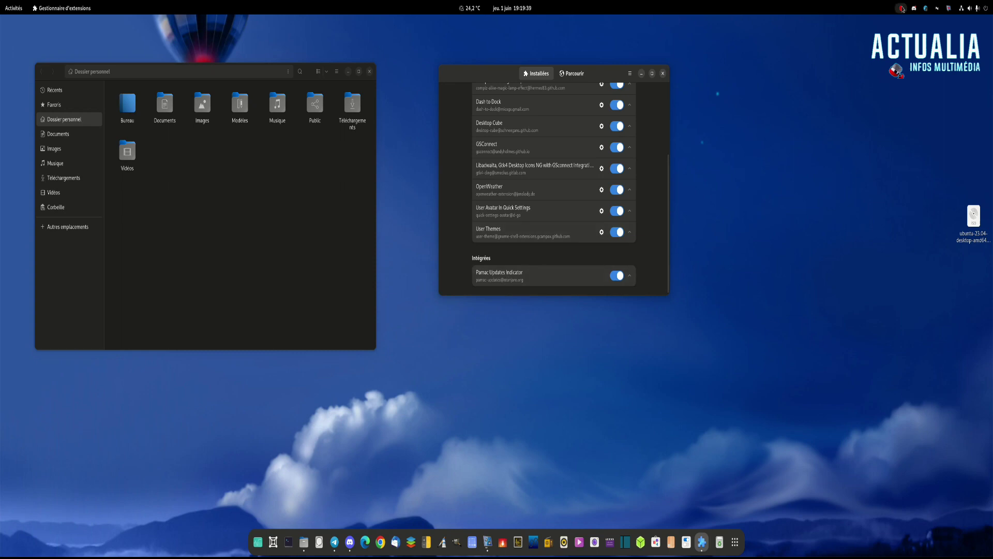
{"action": "left_click", "coordinate": [901, 8]}
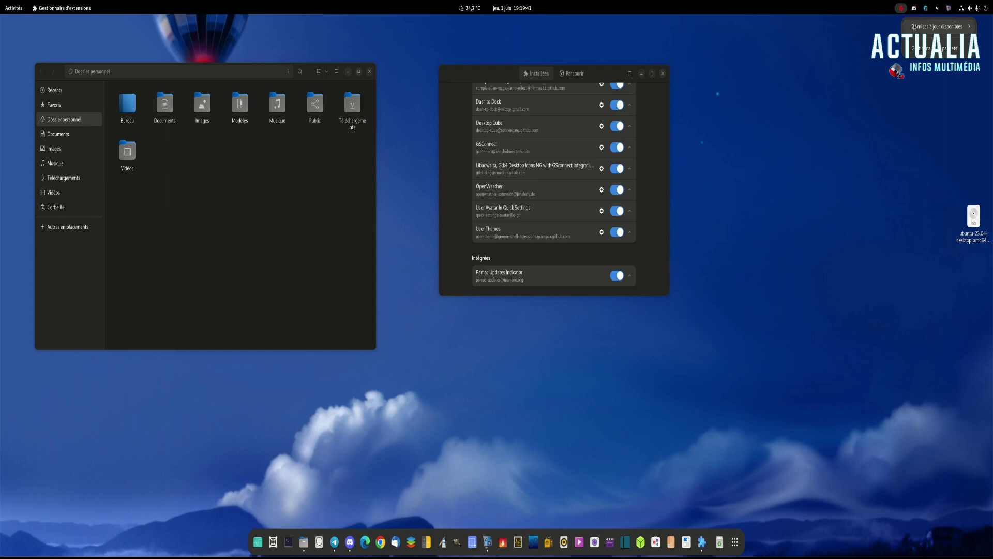
{"action": "left_click", "coordinate": [919, 29]}
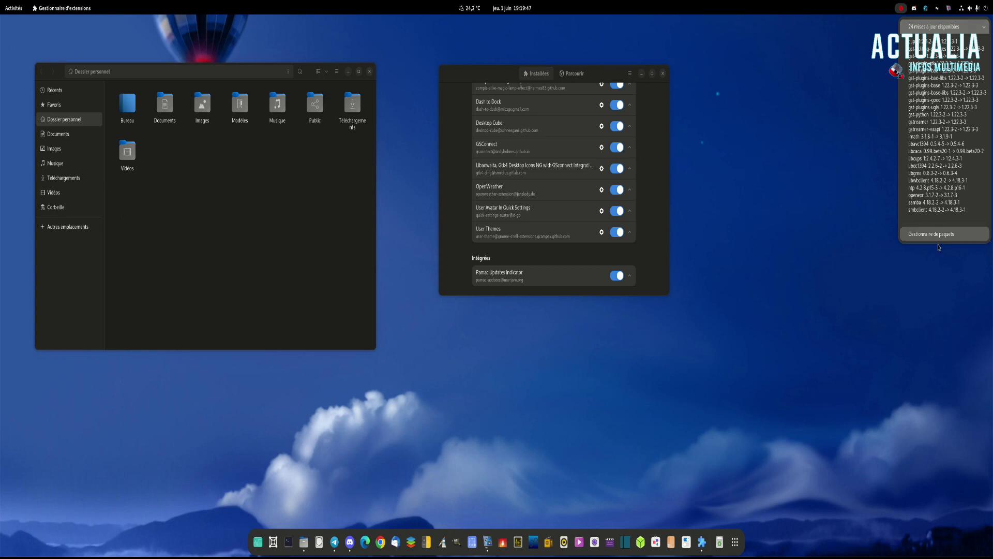
{"action": "left_click", "coordinate": [938, 237]}
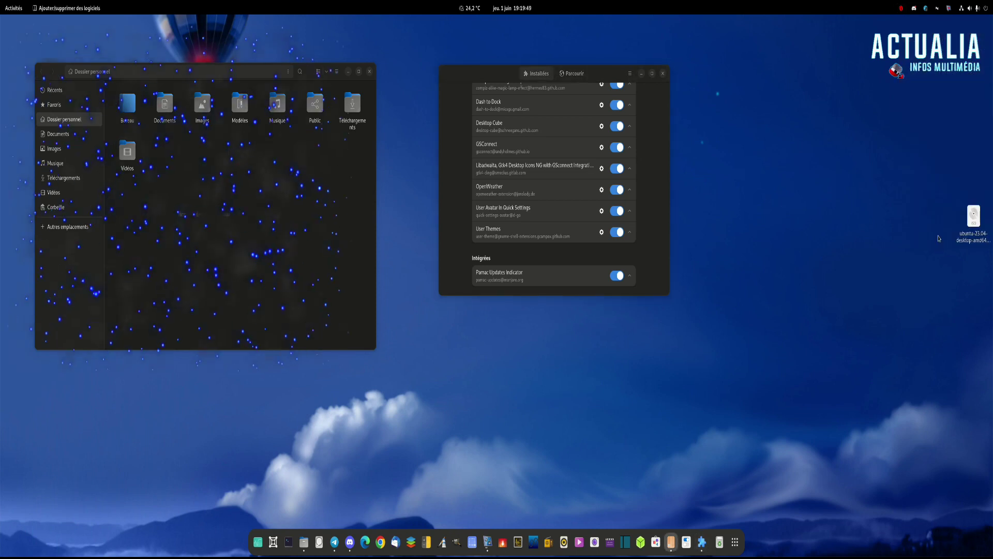
Move the package manager window to the middle of the desktop and review its list of pending updates.
{"action": "left_click_drag", "start_coordinate": [249, 20], "coordinate": [647, 98]}
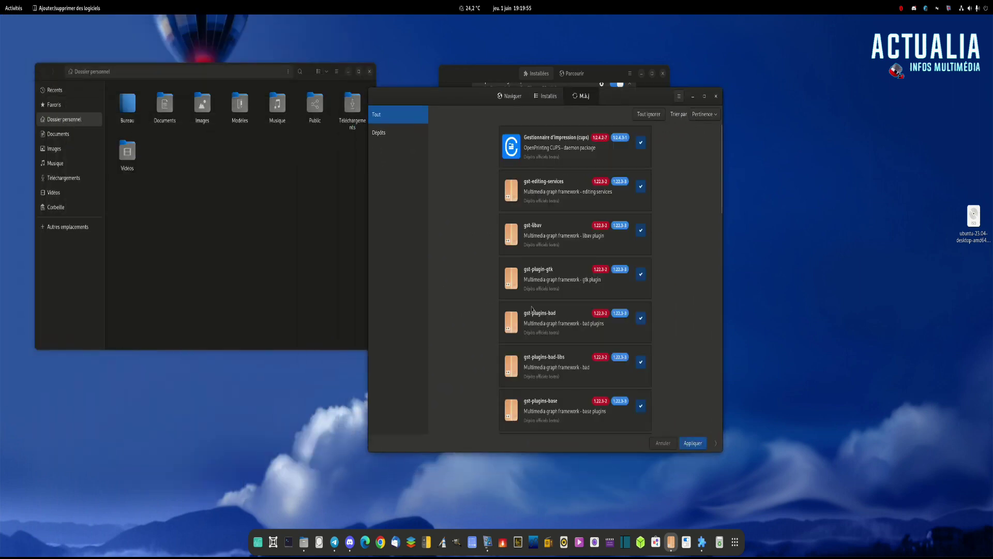
{"action": "scroll", "coordinate": [532, 309], "scroll_direction": "down", "scroll_amount": 10}
{"action": "scroll", "coordinate": [529, 291], "scroll_direction": "down", "scroll_amount": 10}
{"action": "scroll", "coordinate": [527, 295], "scroll_direction": "up", "scroll_amount": 20}
Apply all pending package updates, authenticating with the account password, and close the package manager.
{"action": "left_click", "coordinate": [691, 443]}
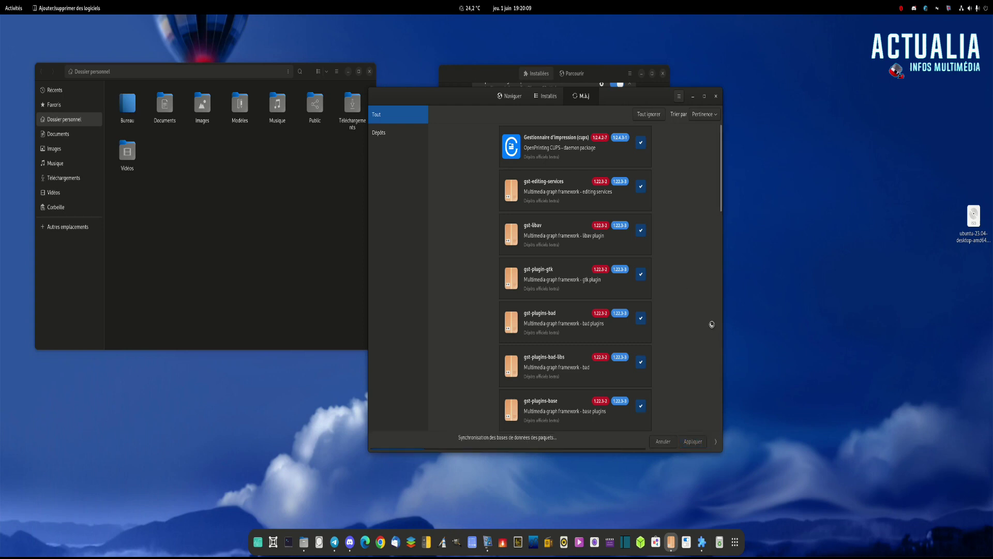
{"action": "type", "text": "•"}
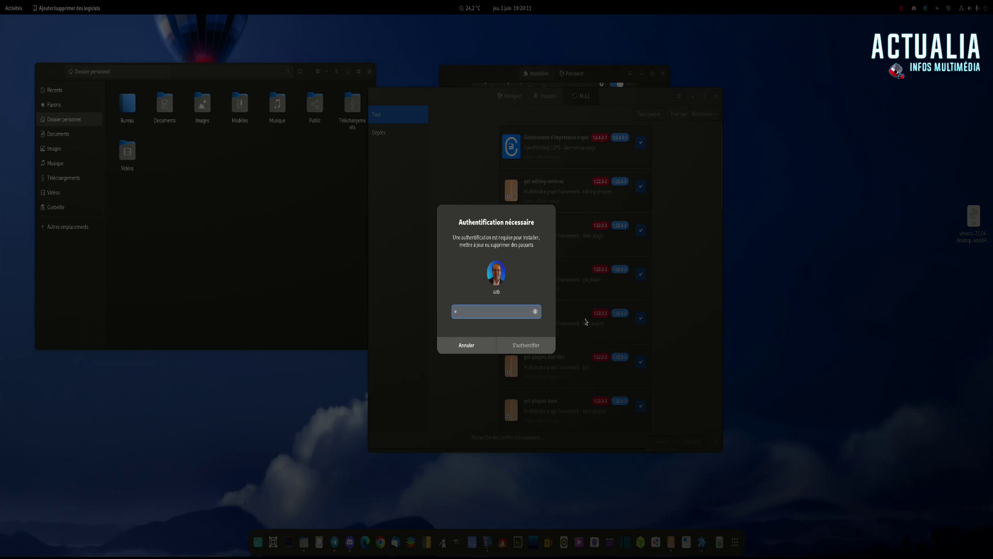
{"action": "key", "text": "Return"}
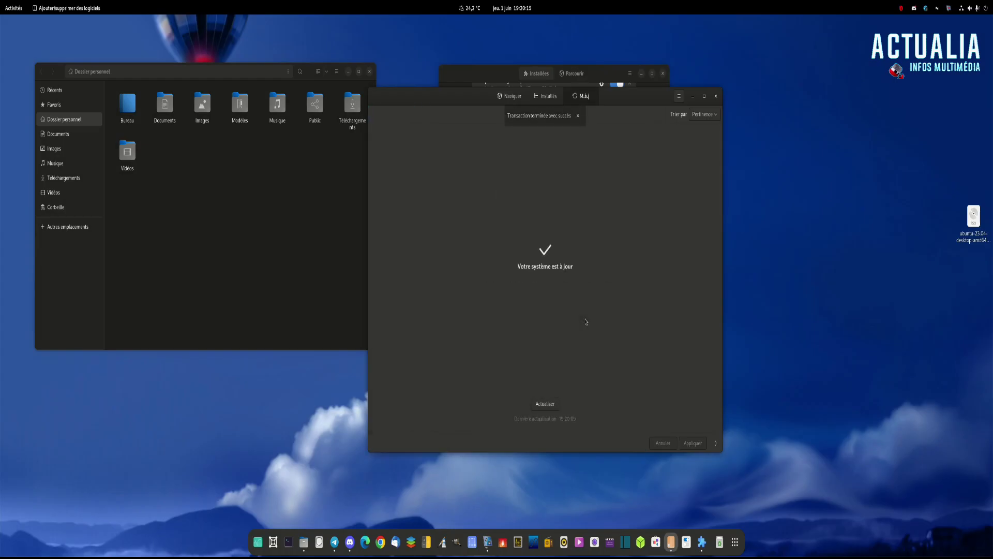
{"action": "left_click", "coordinate": [716, 96]}
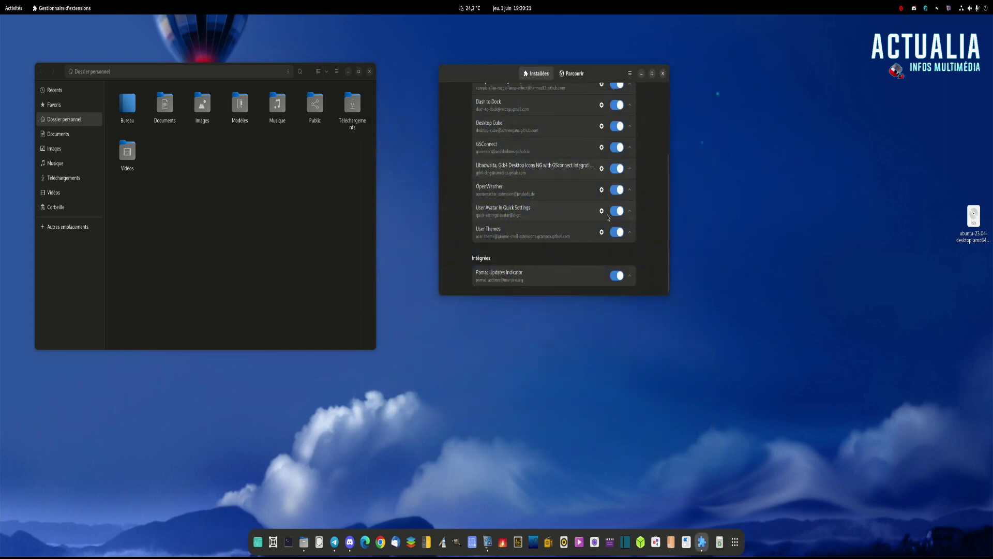
Minimise the home folder window, launch the calculator, and move it further into the desktop before minimising it too.
{"action": "scroll", "coordinate": [662, 205], "scroll_direction": "up", "scroll_amount": 5}
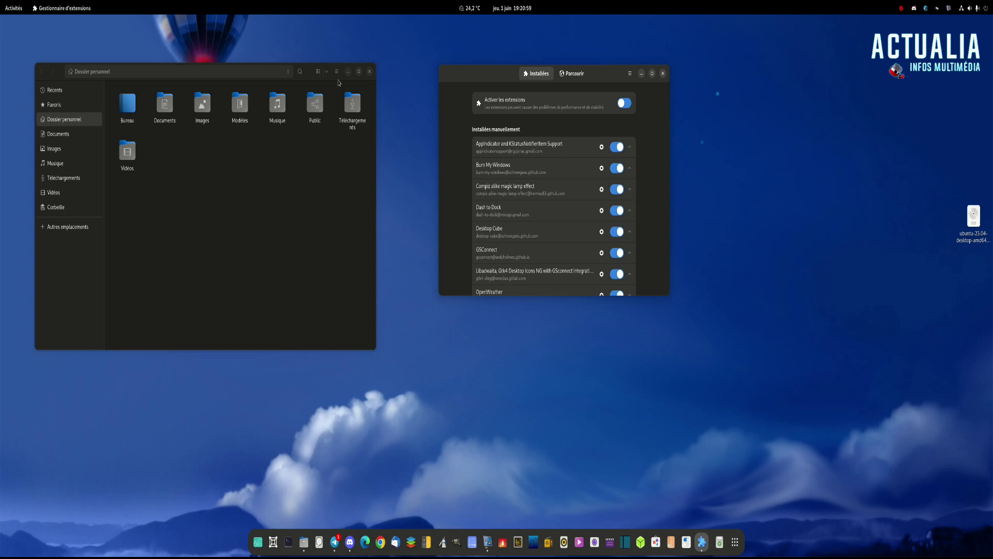
{"action": "left_click", "coordinate": [346, 73]}
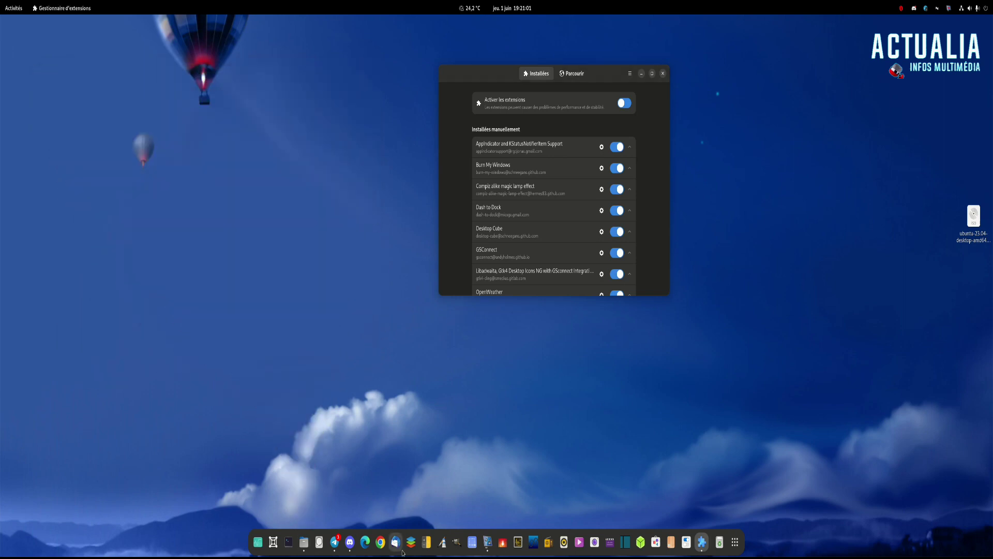
{"action": "left_click", "coordinate": [427, 553]}
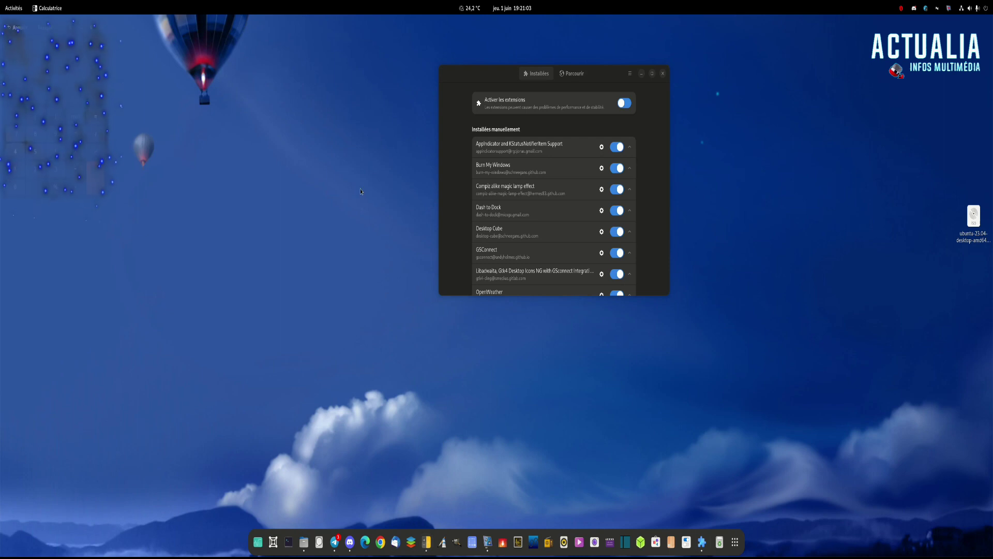
{"action": "left_click_drag", "start_coordinate": [92, 32], "coordinate": [318, 108]}
{"action": "left_click", "coordinate": [310, 98]}
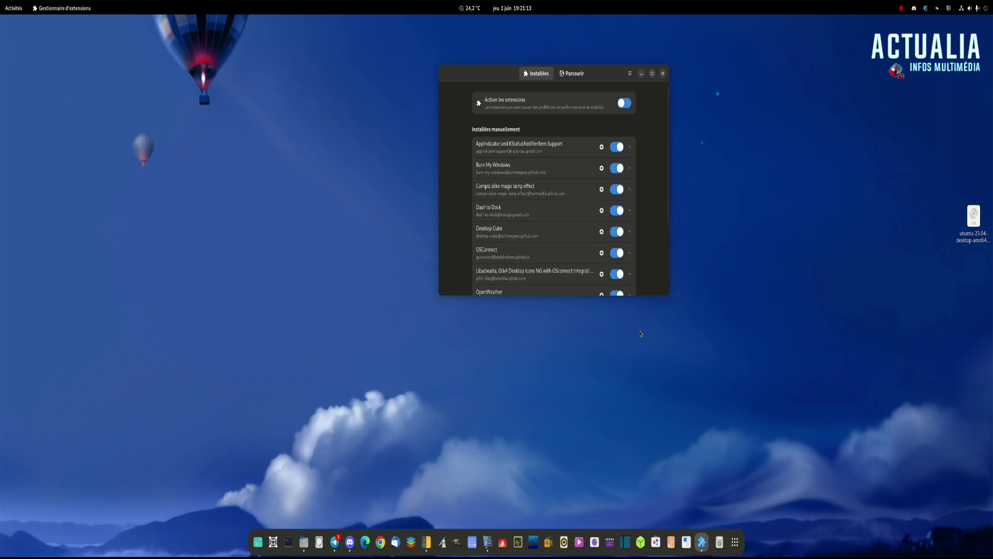
Show the minimised and open windows in the Activities overview, swing the desktop cube slightly, and return to the desktop.
{"action": "left_click", "coordinate": [17, 14]}
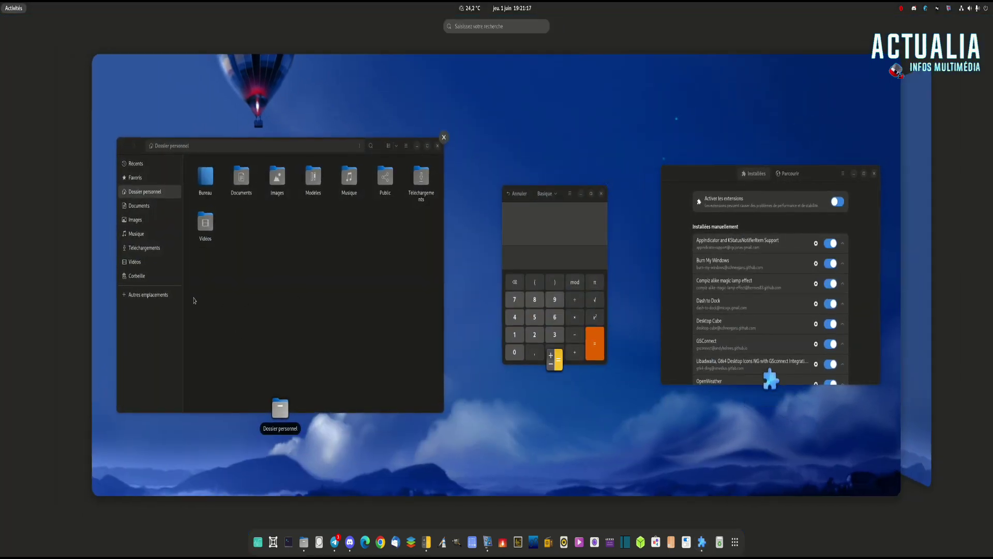
{"action": "left_click_drag", "start_coordinate": [627, 438], "coordinate": [581, 458]}
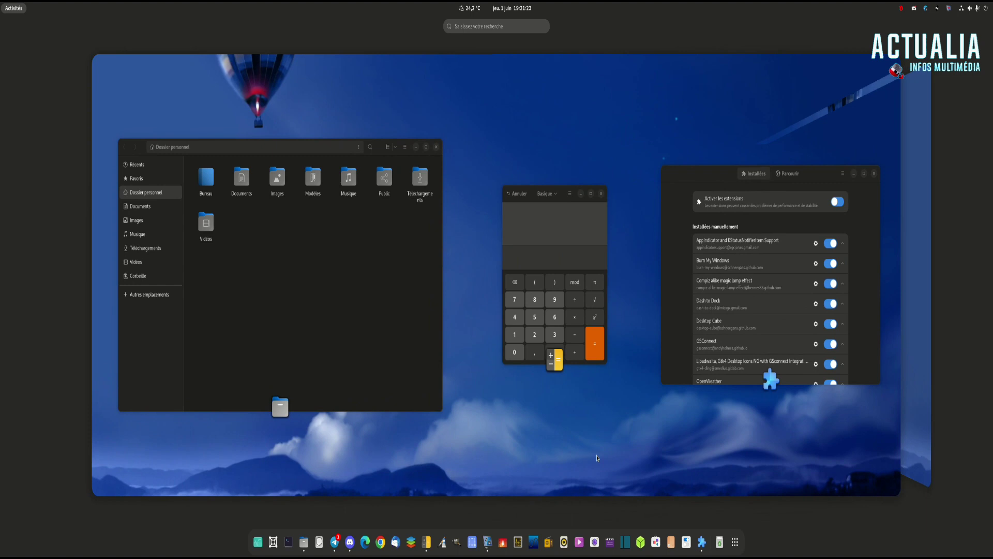
{"action": "left_click", "coordinate": [595, 406]}
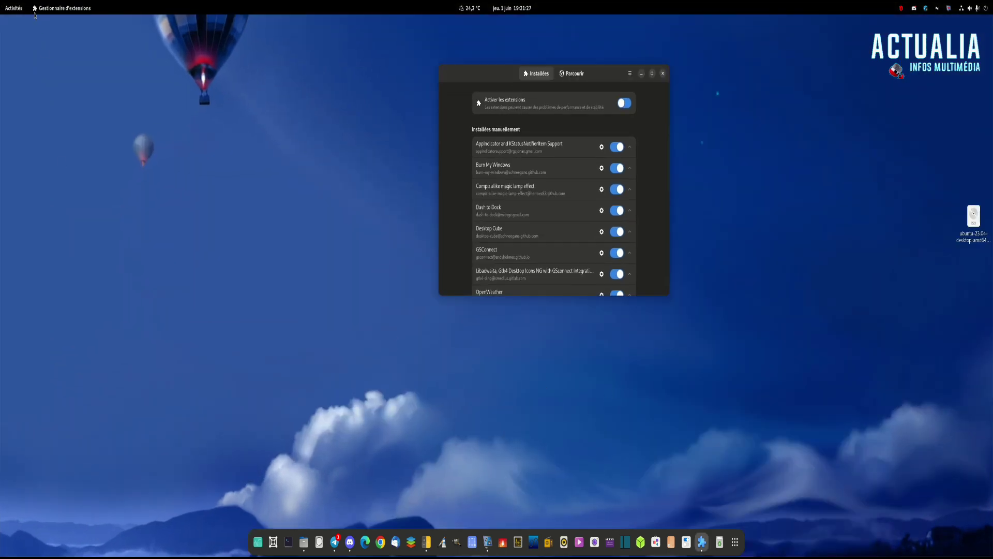
Rotate the cube to the empty second workspace in the overview, launch the video downloader there and reposition its window.
{"action": "left_click", "coordinate": [15, 8]}
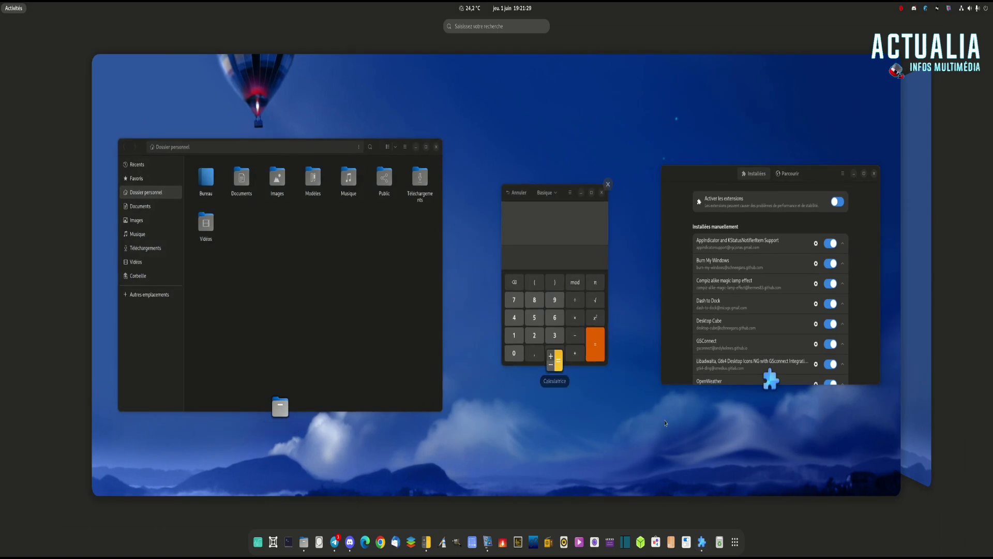
{"action": "left_click_drag", "start_coordinate": [666, 423], "coordinate": [408, 429]}
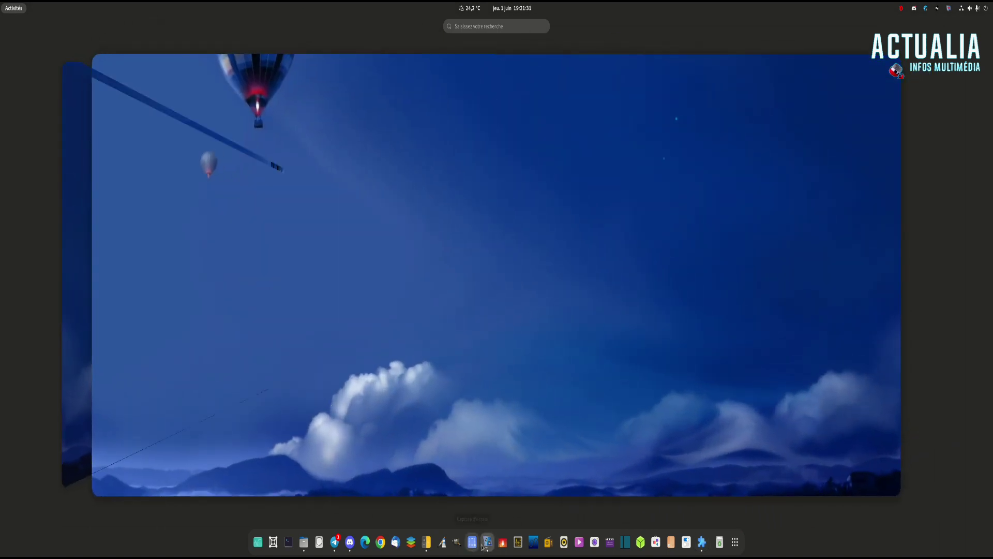
{"action": "left_click", "coordinate": [503, 543]}
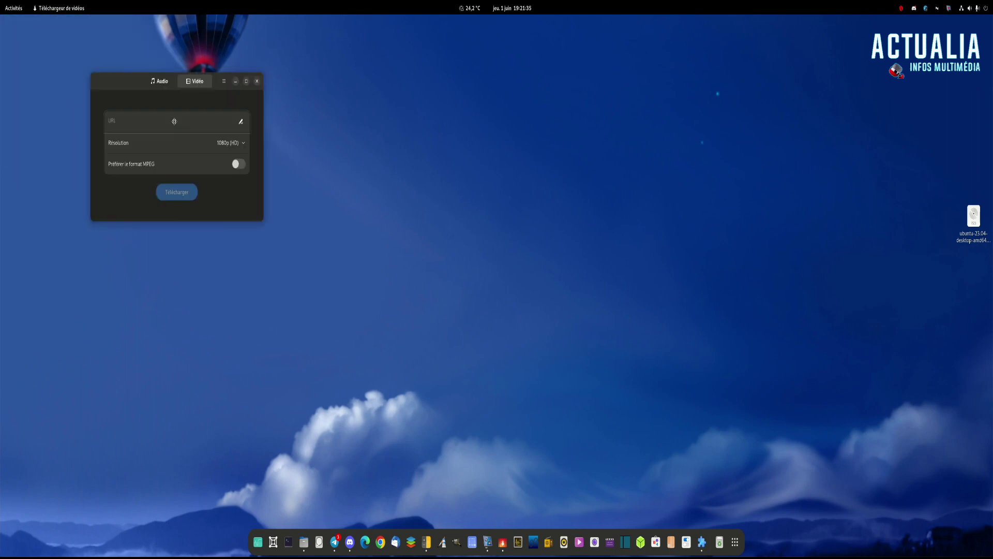
{"action": "left_click_drag", "start_coordinate": [174, 121], "coordinate": [427, 233]}
Rotate the desktop cube back and forth between the three workspaces in the Activities overview.
{"action": "left_click", "coordinate": [14, 8]}
{"action": "left_click_drag", "start_coordinate": [240, 309], "coordinate": [651, 479]}
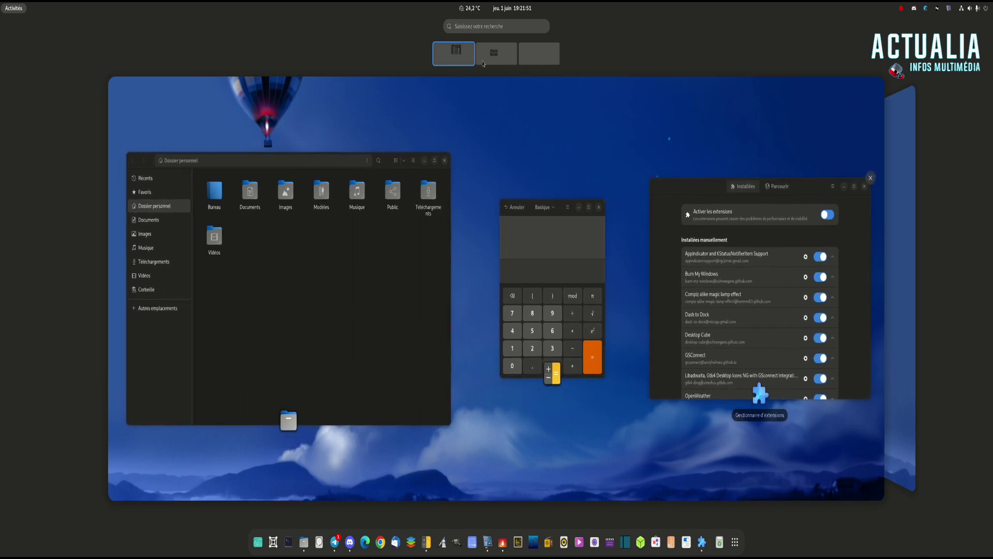
{"action": "left_click_drag", "start_coordinate": [757, 396], "coordinate": [735, 329]}
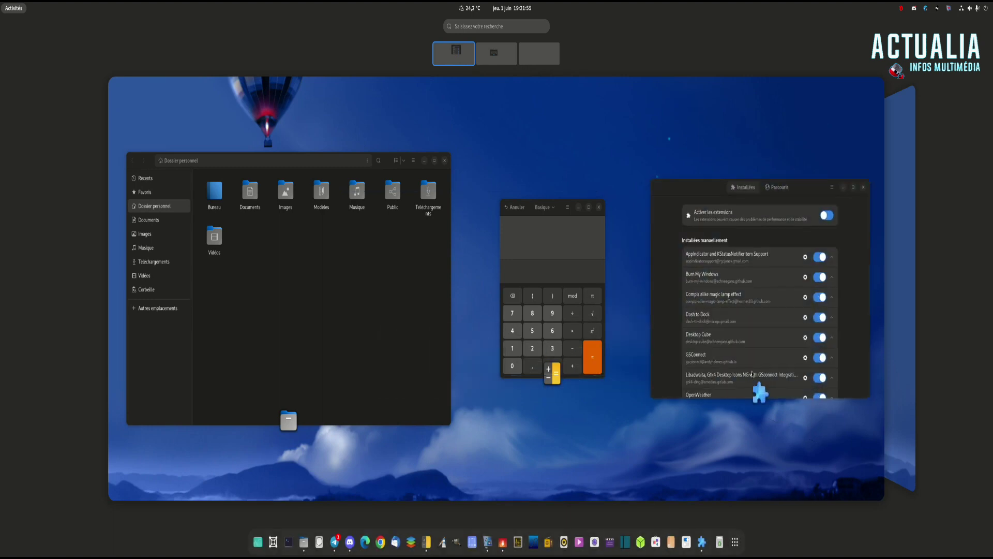
{"action": "left_click_drag", "start_coordinate": [830, 460], "coordinate": [357, 432]}
{"action": "left_click_drag", "start_coordinate": [735, 398], "coordinate": [579, 442]}
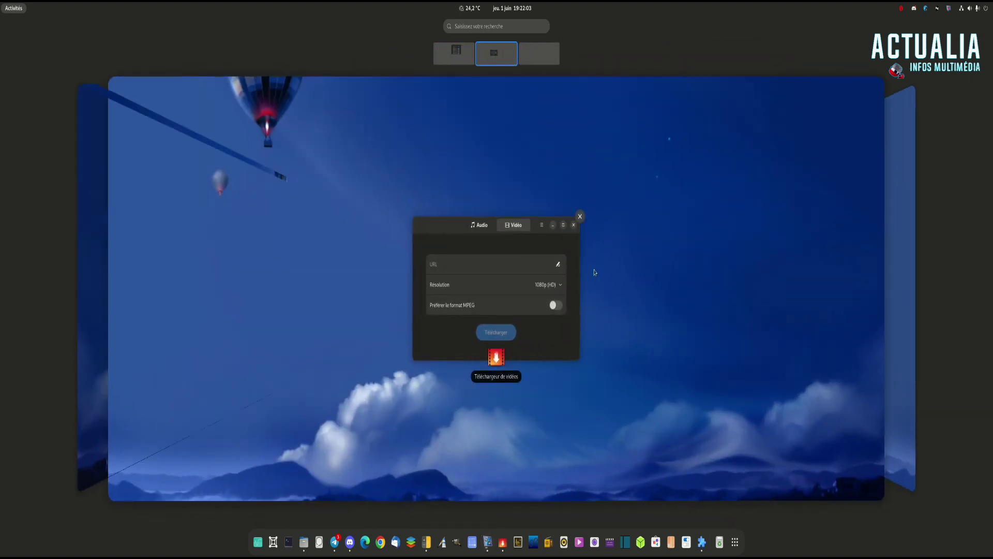
{"action": "left_click_drag", "start_coordinate": [743, 440], "coordinate": [586, 370]}
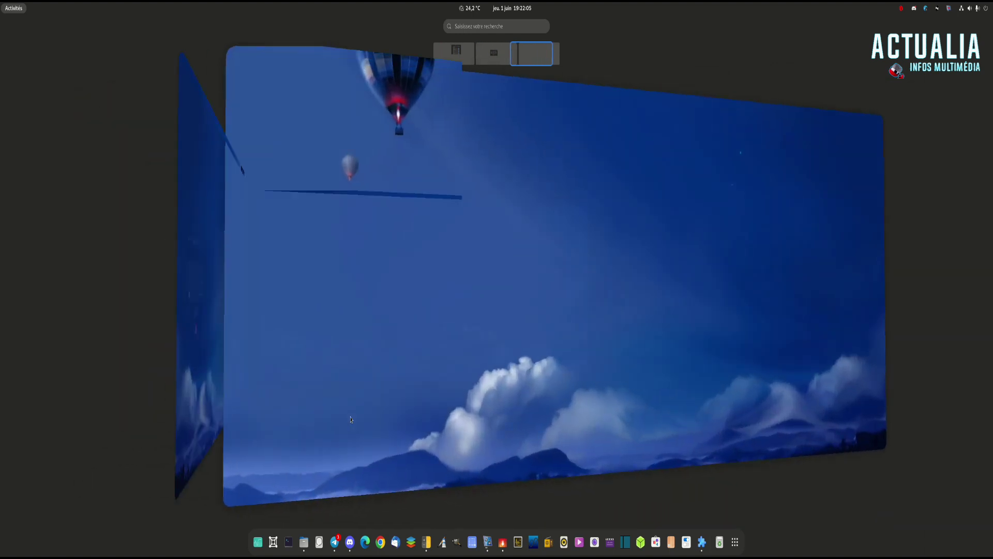
{"action": "left_click_drag", "start_coordinate": [318, 359], "coordinate": [374, 460]}
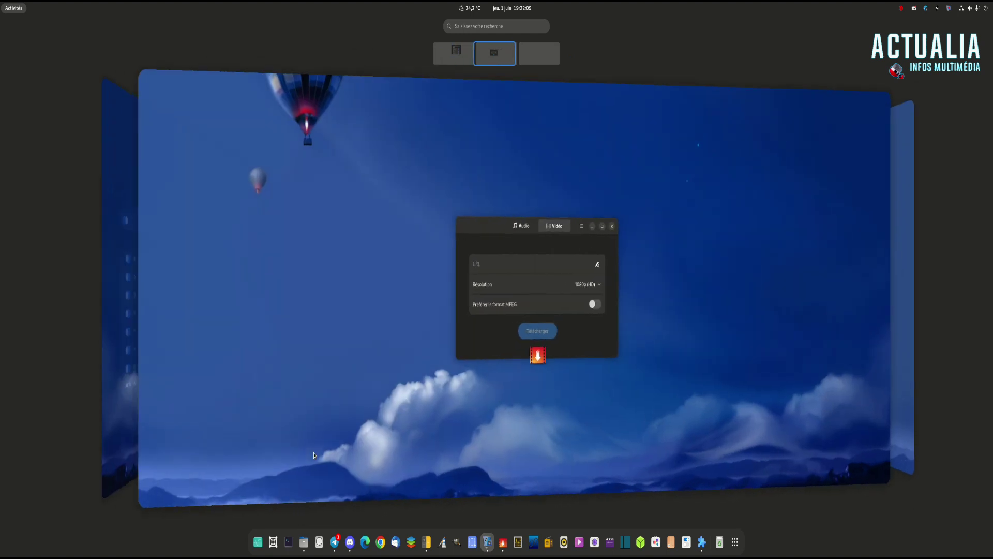
Close the video downloader from the overview and return to the extension manager on the first workspace.
{"action": "left_click", "coordinate": [581, 216]}
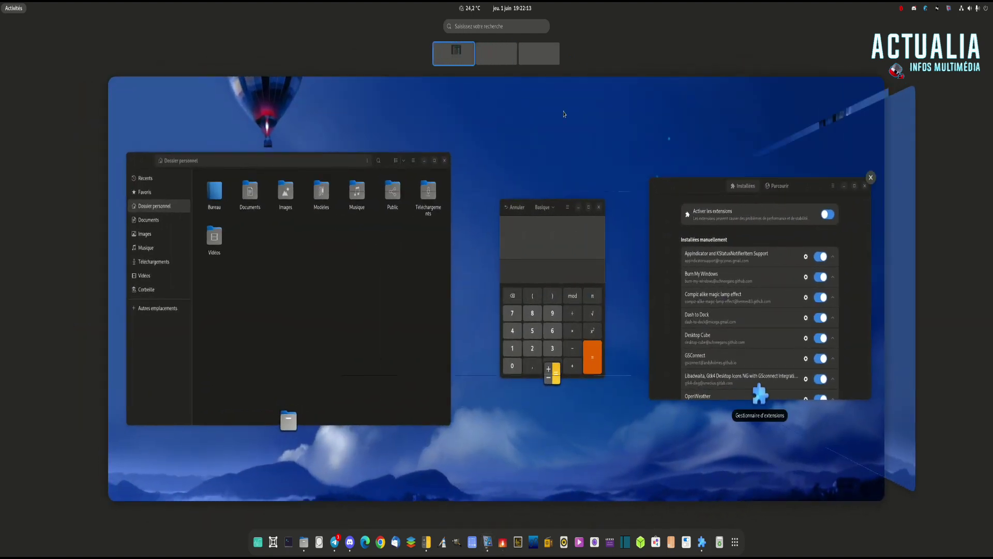
{"action": "left_click", "coordinate": [744, 311]}
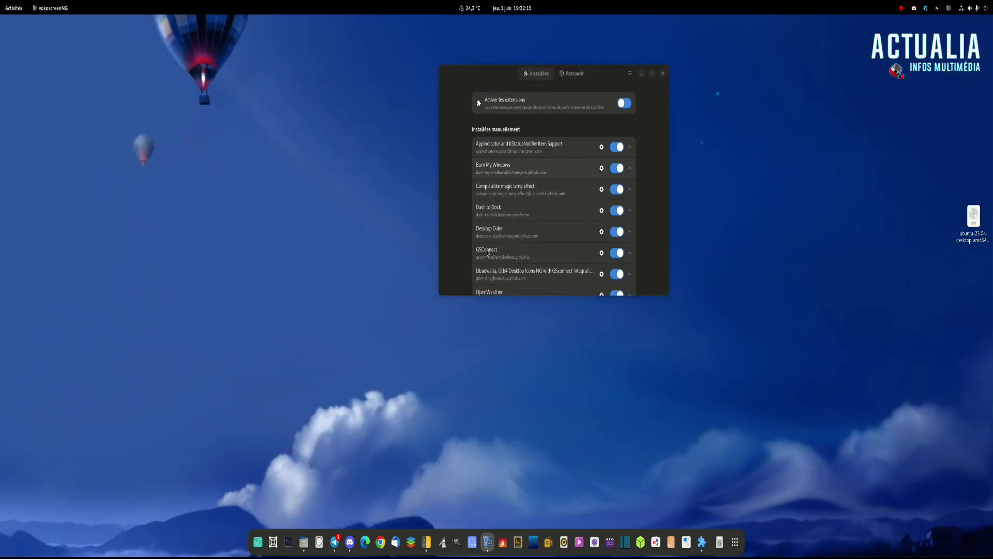
Restore the minimised home folder and calculator windows, and close the calculator.
{"action": "left_click", "coordinate": [304, 543]}
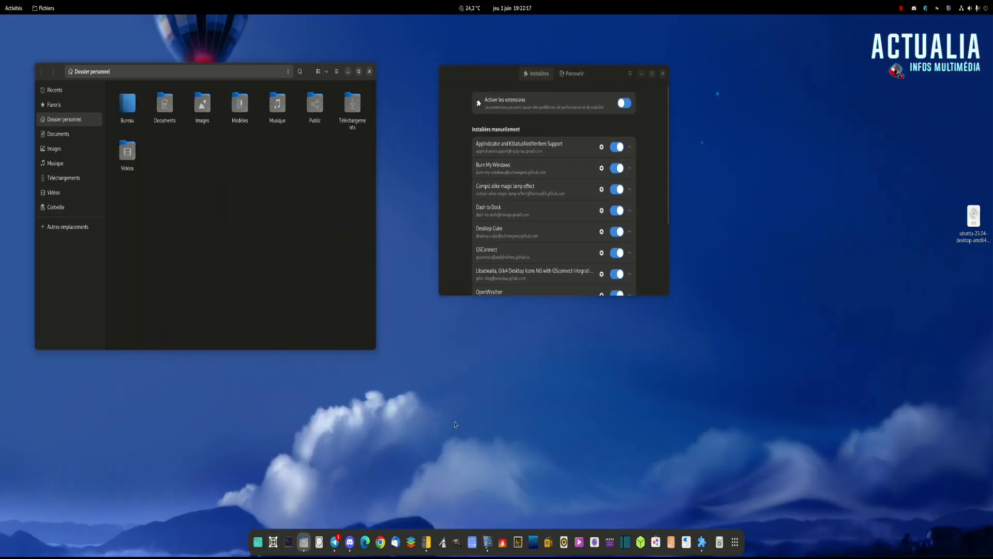
{"action": "left_click", "coordinate": [426, 541]}
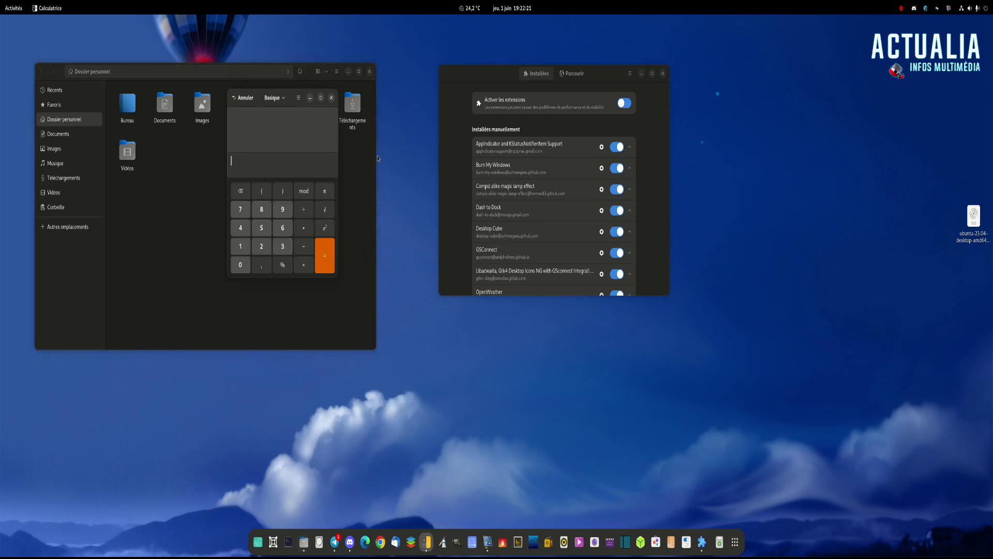
{"action": "left_click", "coordinate": [331, 97]}
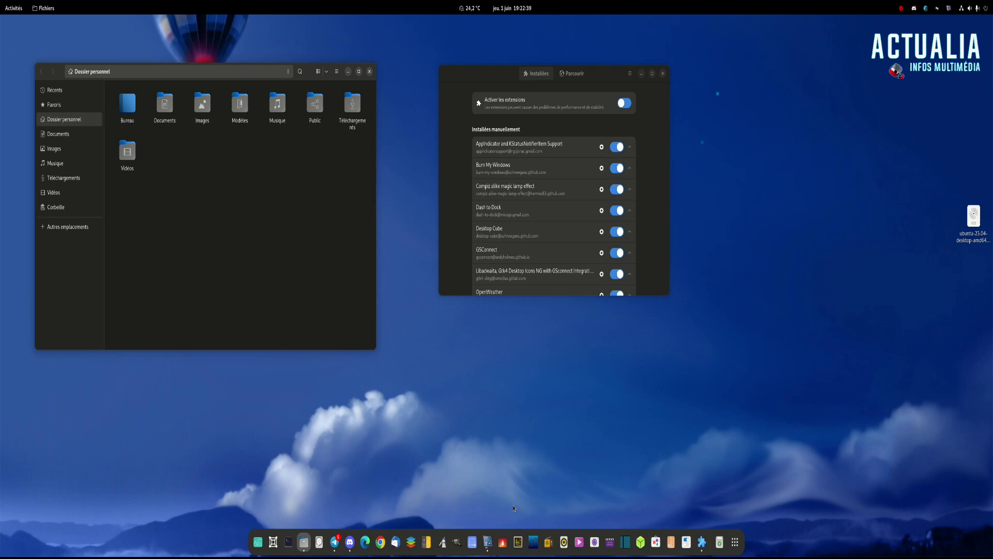
Search for "yaru" in the Pamac software manager to view the icon theme packages, and close Pamac.
{"action": "left_click", "coordinate": [671, 541]}
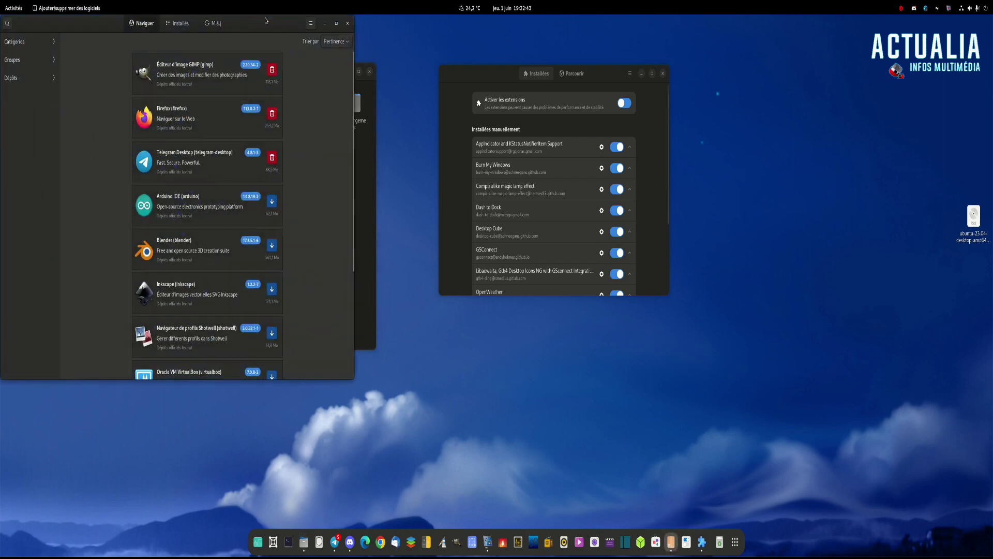
{"action": "left_click", "coordinate": [326, 95]}
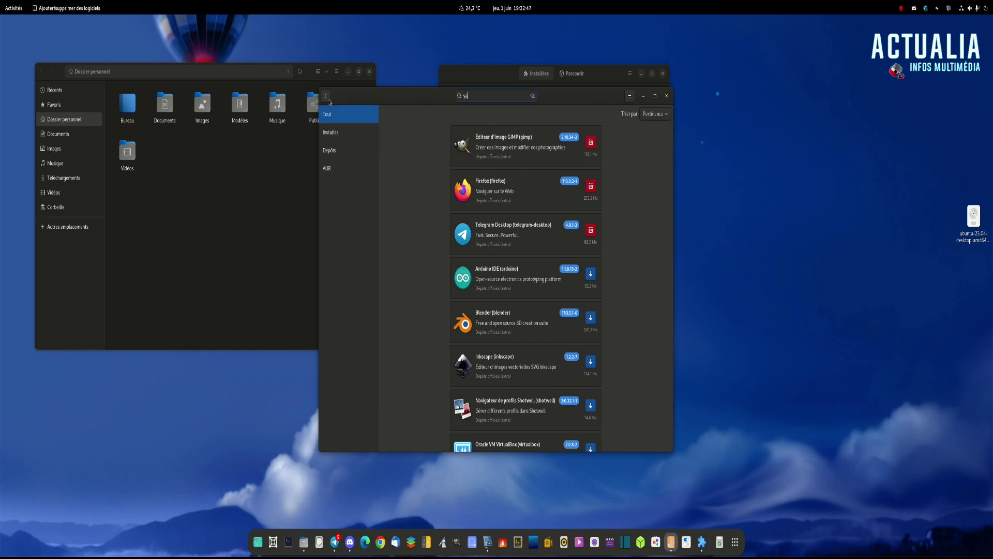
{"action": "type", "text": "yaru"}
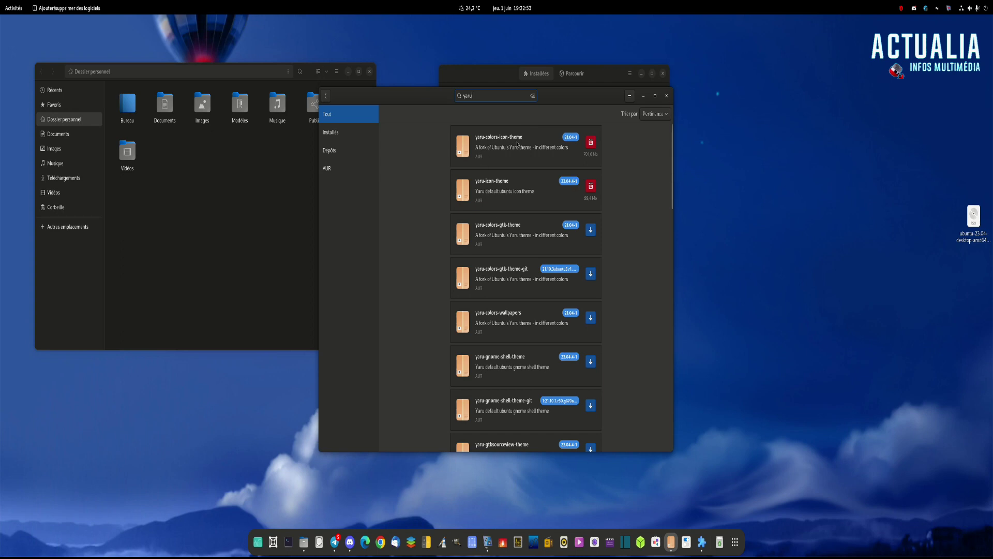
{"action": "left_click", "coordinate": [666, 95]}
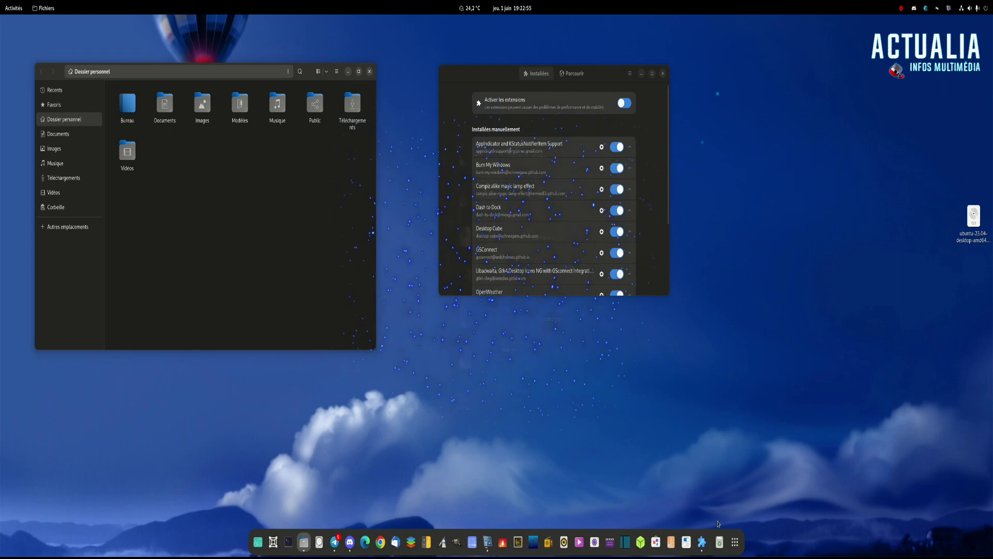
Examine the available icon themes in the appearance settings of GNOME Tweaks (Ajustements) without changing the theme, and close Tweaks.
{"action": "left_click", "coordinate": [685, 542]}
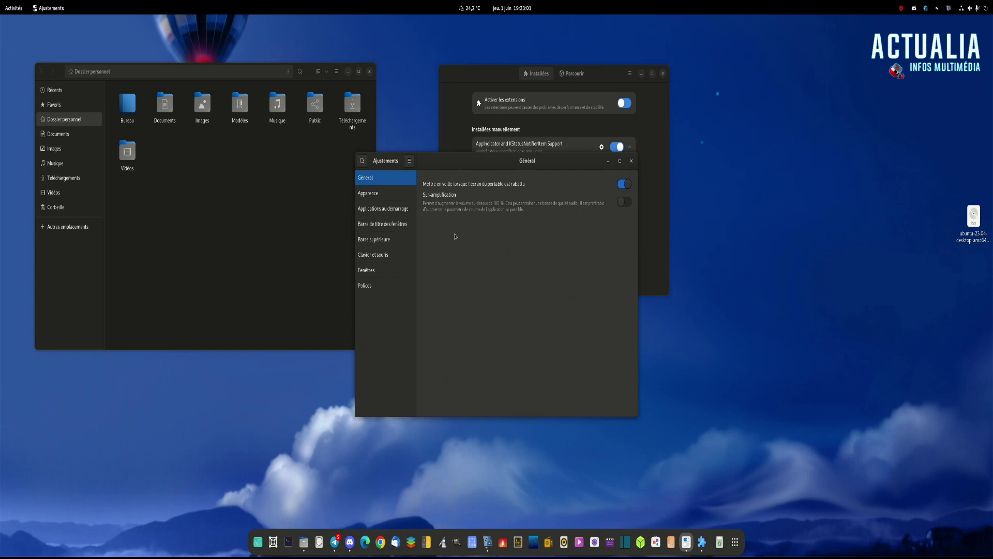
{"action": "left_click", "coordinate": [377, 193]}
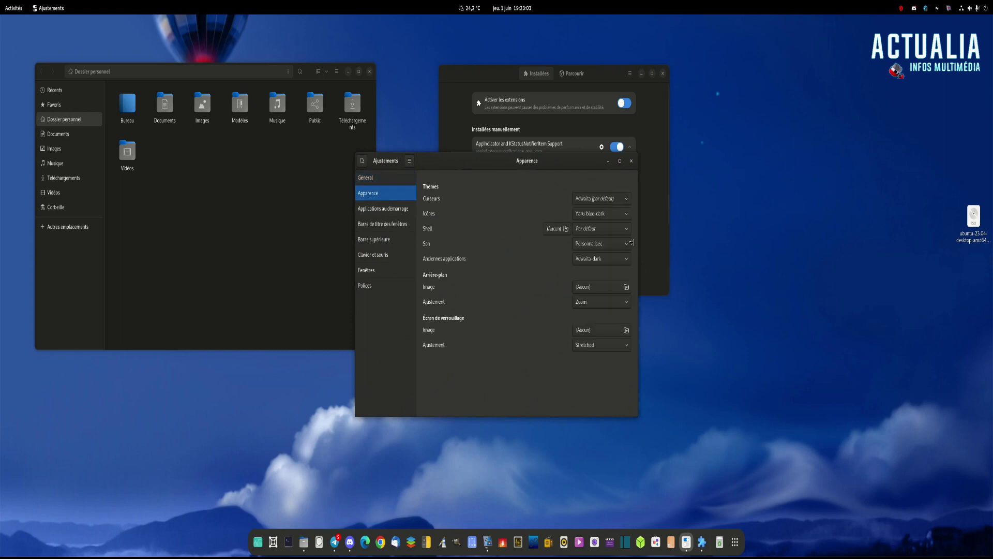
{"action": "left_click", "coordinate": [599, 214]}
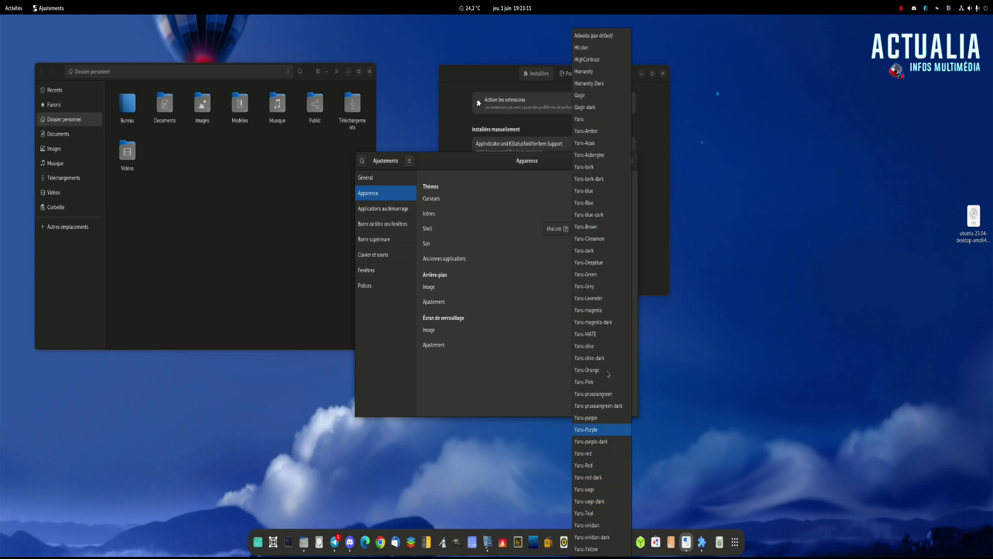
{"action": "left_click", "coordinate": [257, 418]}
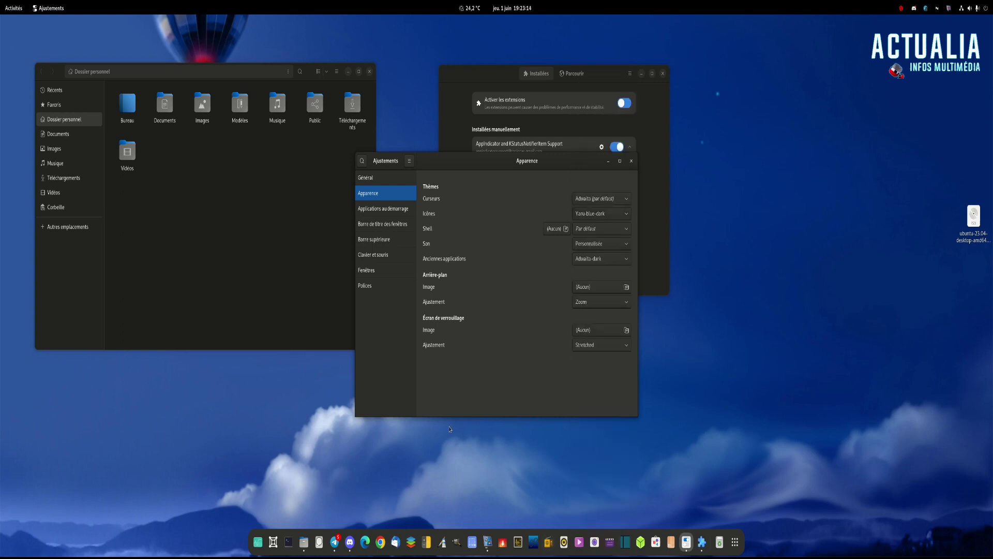
{"action": "left_click", "coordinate": [631, 161]}
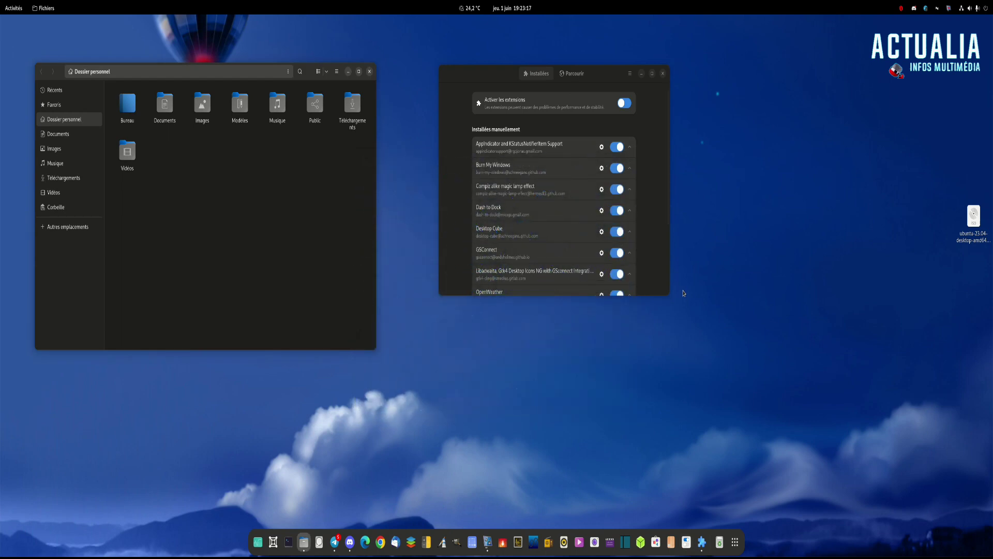